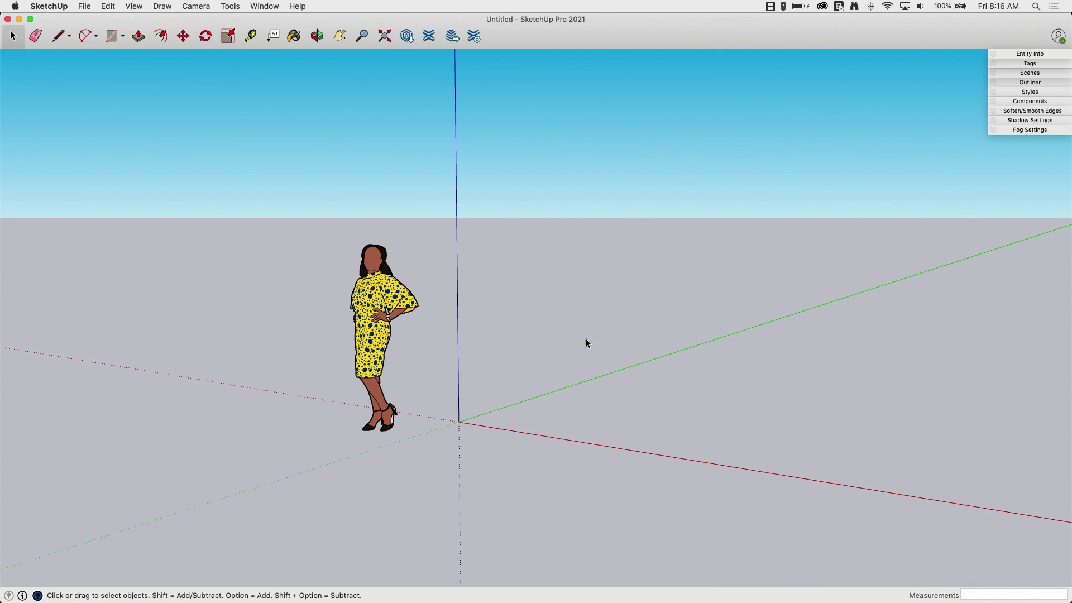
Search 3D Warehouse with the Live Component filter and Models tab, then scroll to Modular Couch
{"action": "left_click", "coordinate": [407, 36]}
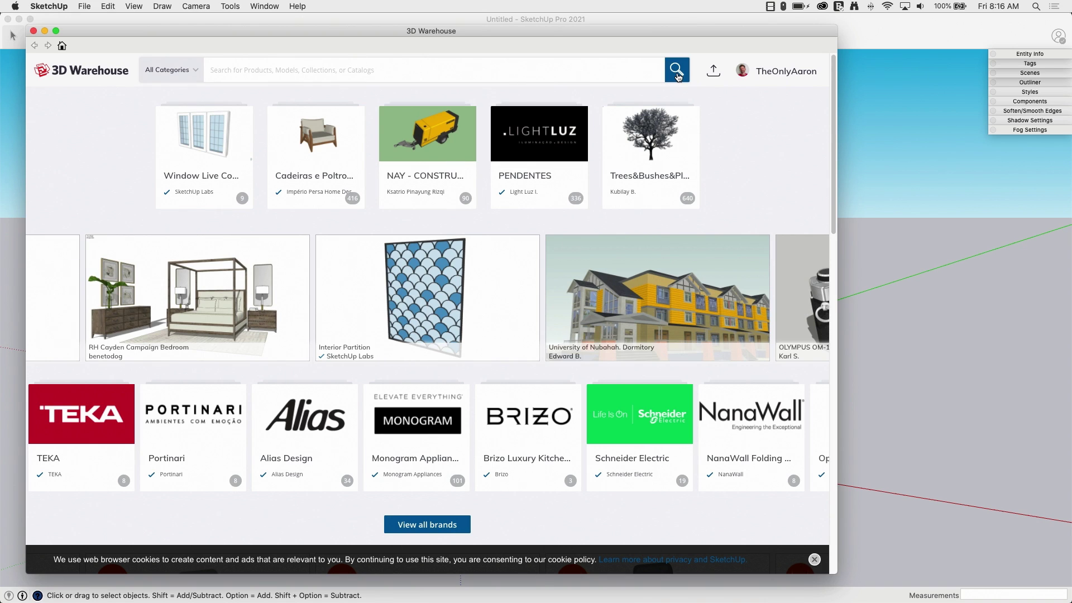
{"action": "left_click", "coordinate": [677, 72]}
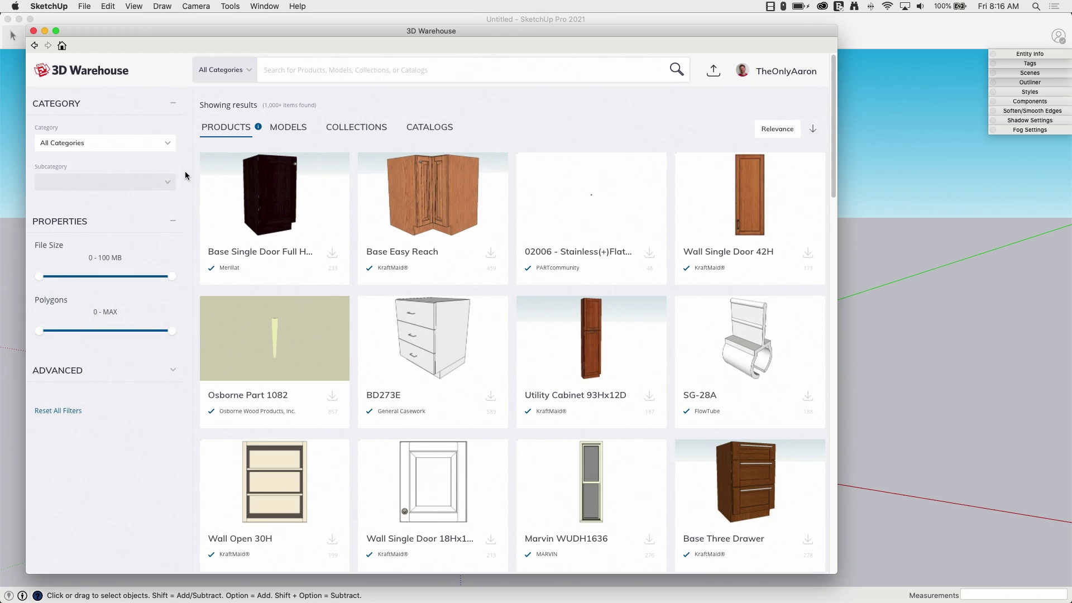
{"action": "left_click", "coordinate": [83, 379]}
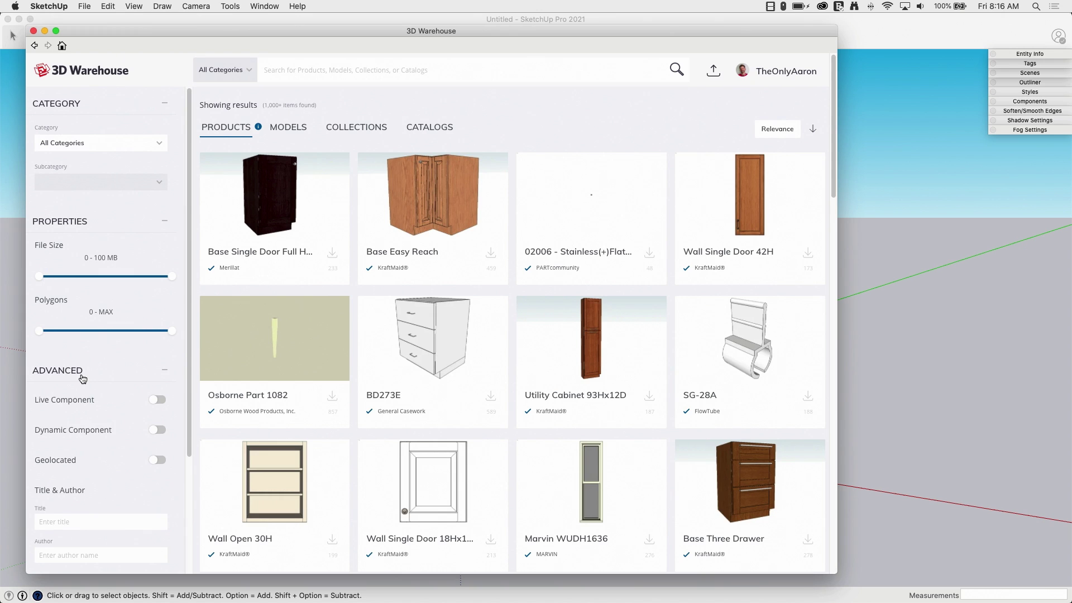
{"action": "left_click", "coordinate": [158, 400]}
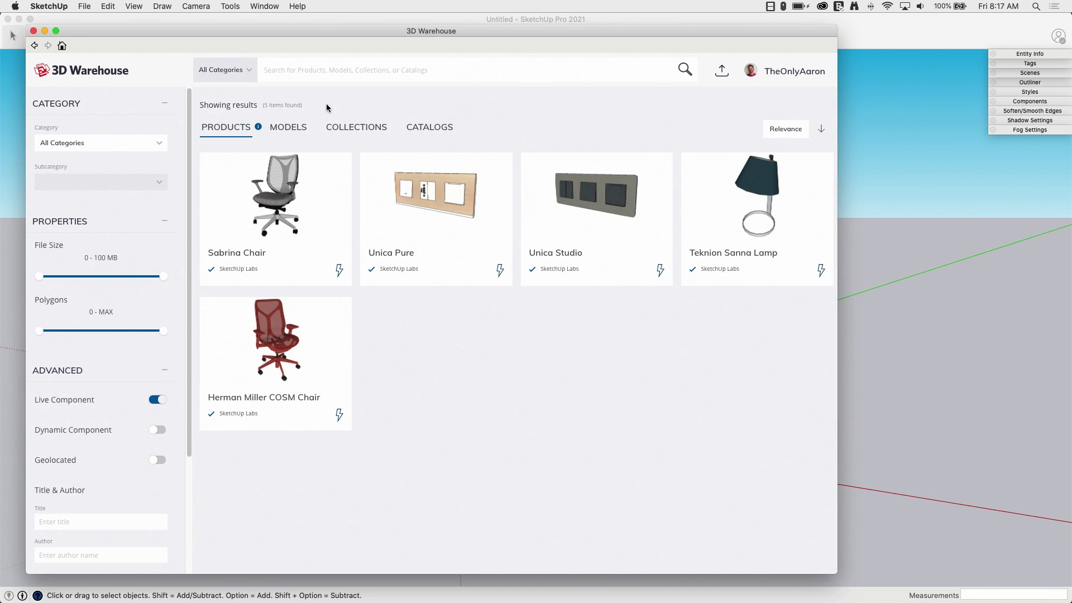
{"action": "left_click", "coordinate": [302, 133]}
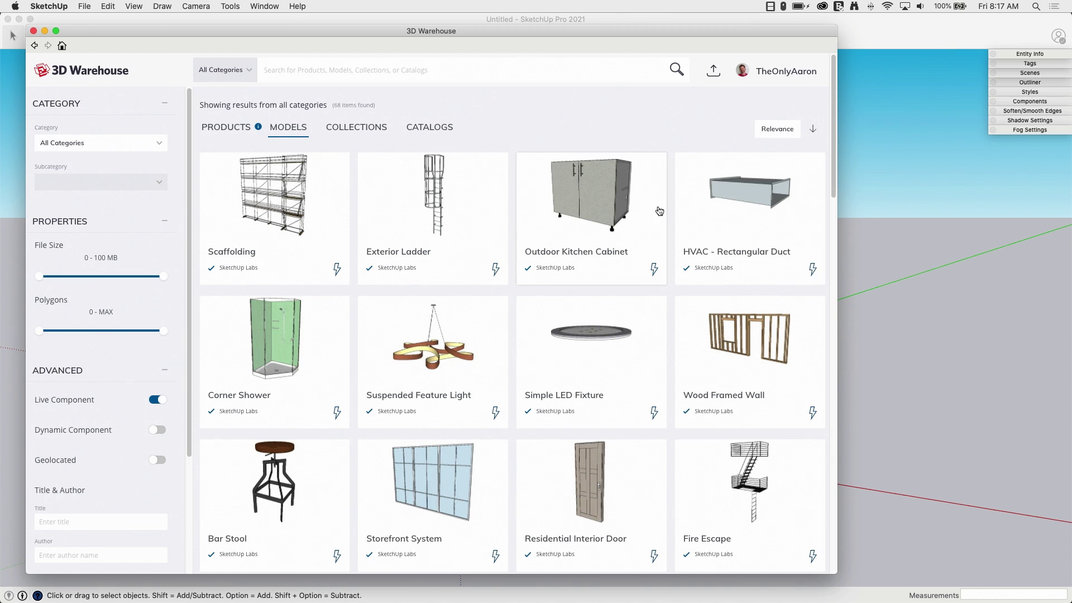
{"action": "left_click_drag", "start_coordinate": [836, 73], "coordinate": [835, 98]}
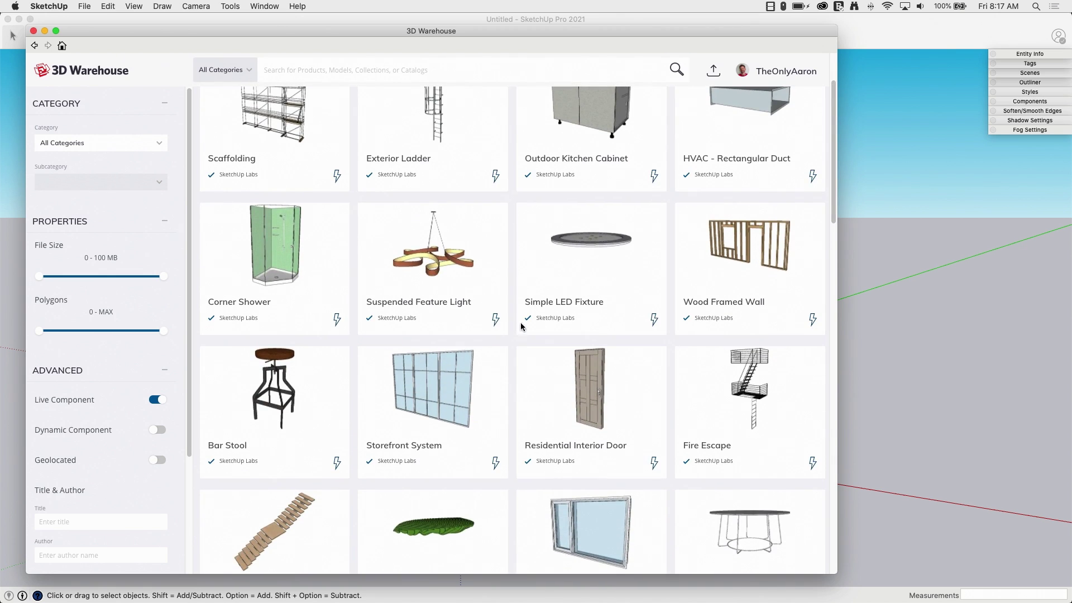
{"action": "mouse_move", "coordinate": [830, 108]}
{"action": "left_mouse_down"}
{"action": "mouse_move", "coordinate": [808, 281]}
{"action": "mouse_move", "coordinate": [812, 456]}
{"action": "left_mouse_up"}
{"action": "scroll", "coordinate": [812, 456], "scroll_direction": "down", "scroll_amount": 5}
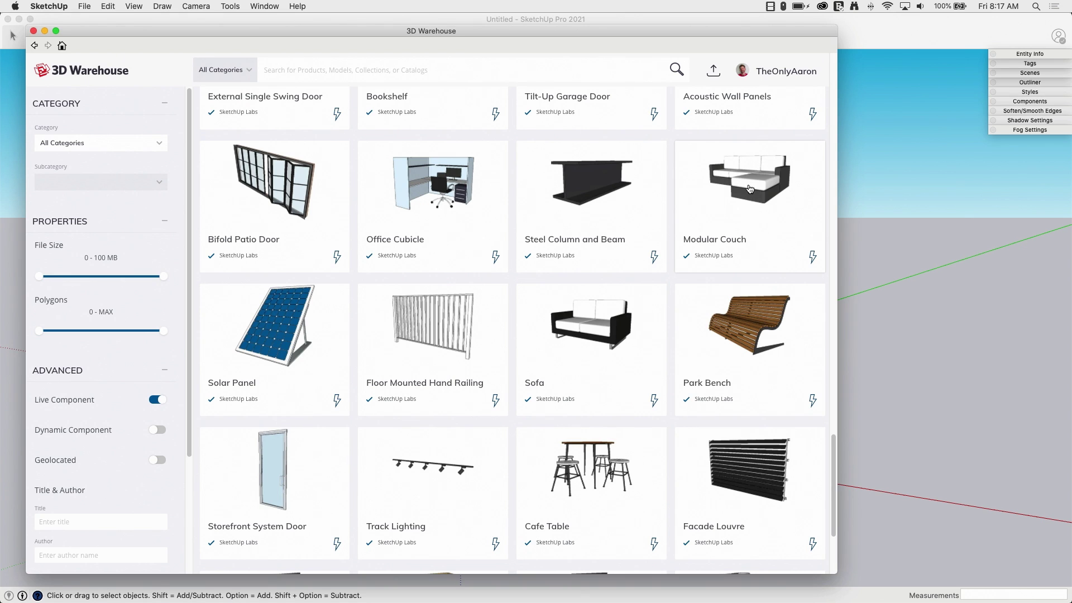
Open SketchUp Labs' Modular Couch page from the live-component results
{"action": "left_click", "coordinate": [750, 190]}
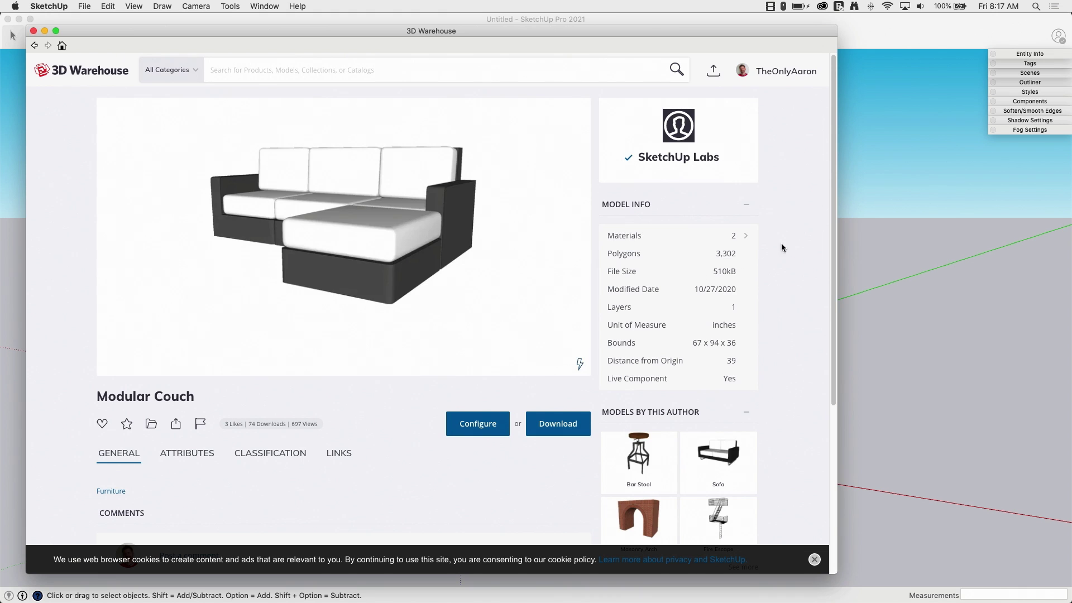
{"action": "mouse_move", "coordinate": [581, 369]}
Open the Modular Couch configurator, orbit to a front view, and list its layout configurations
{"action": "left_click", "coordinate": [457, 425]}
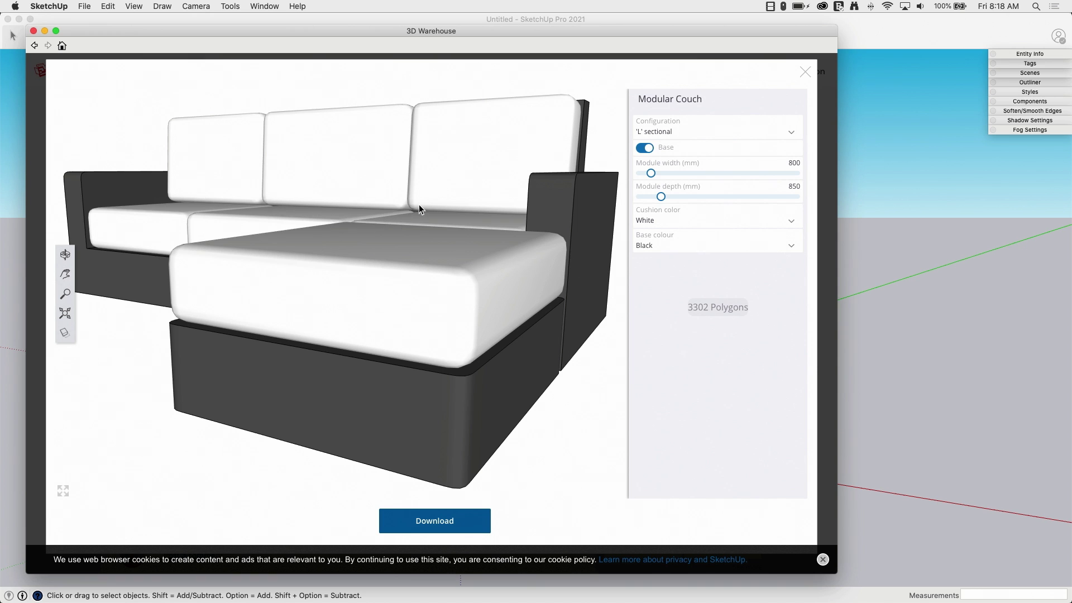
{"action": "left_click_drag", "start_coordinate": [420, 210], "coordinate": [382, 269]}
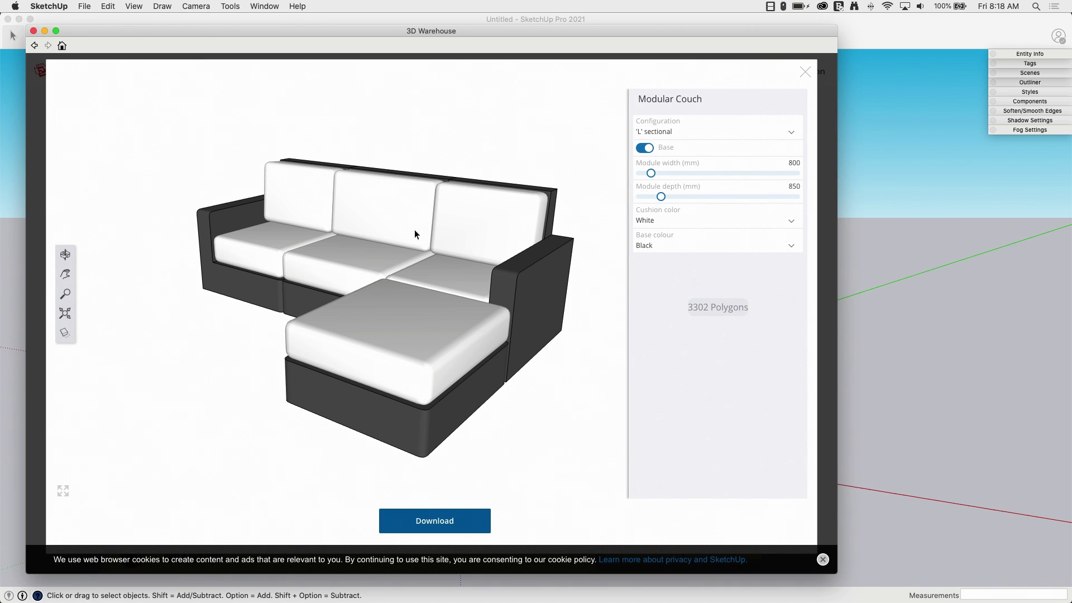
{"action": "left_click_drag", "start_coordinate": [193, 225], "coordinate": [437, 279]}
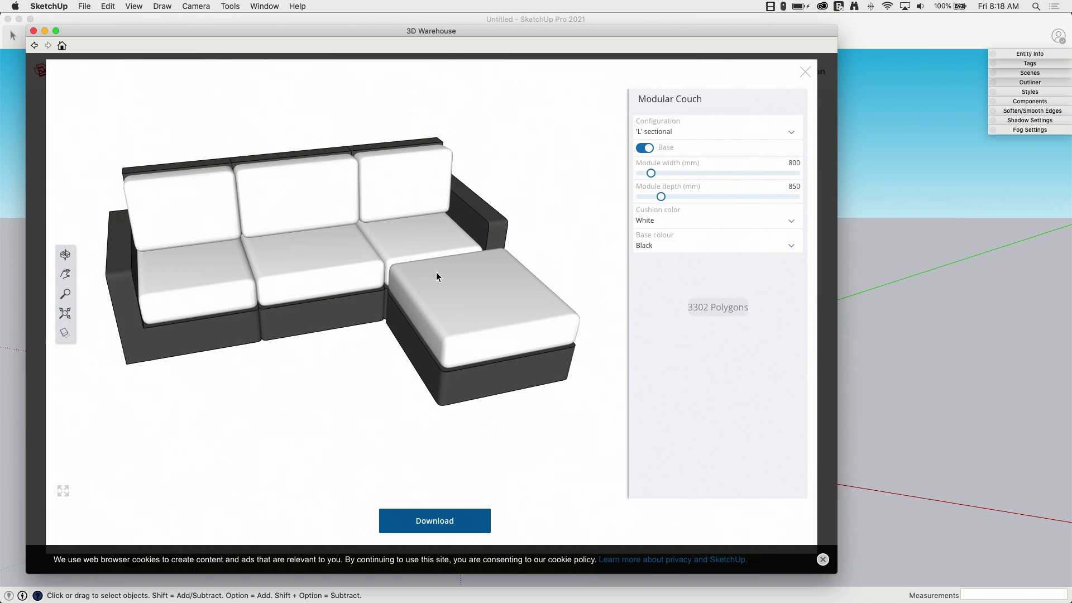
{"action": "left_click", "coordinate": [660, 132]}
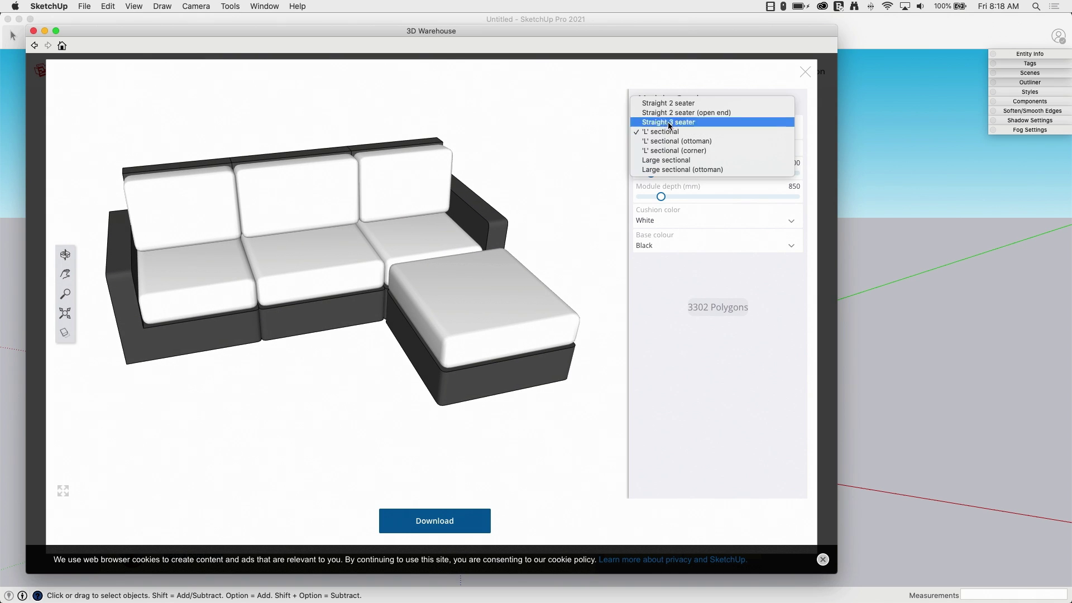
Choose the 'L' sectional (ottoman) layout with 1005 × 950 mm modules and no base
{"action": "left_click", "coordinate": [704, 142]}
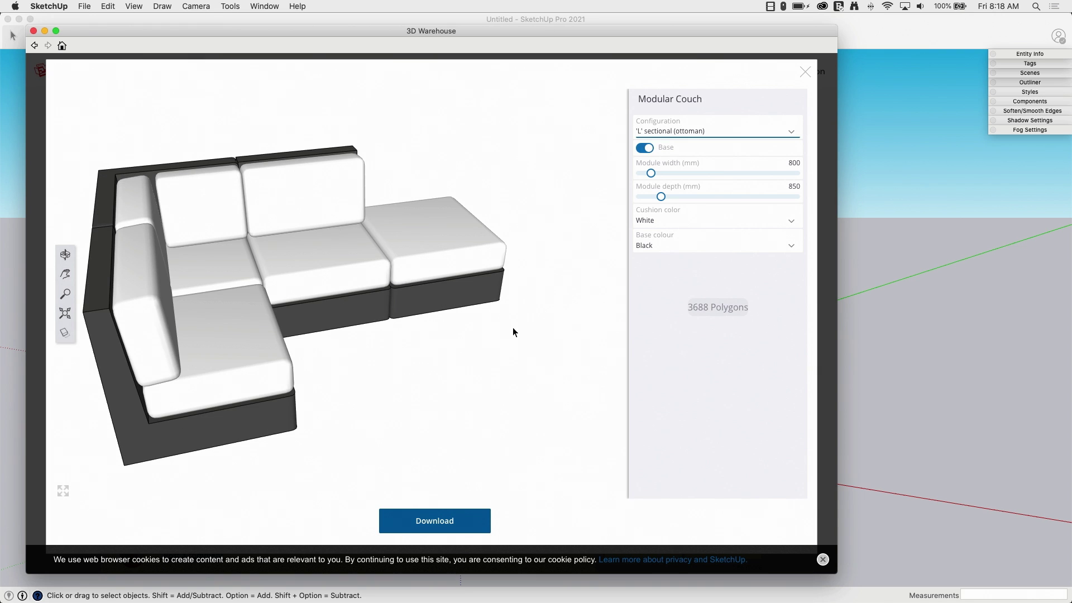
{"action": "left_click_drag", "start_coordinate": [558, 332], "coordinate": [359, 355]}
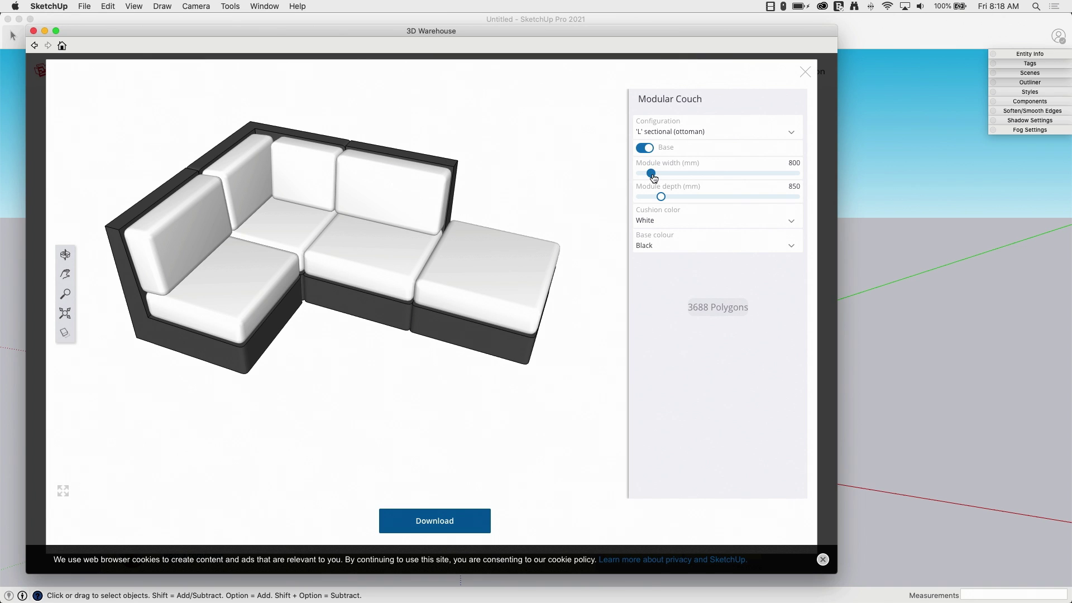
{"action": "left_click_drag", "start_coordinate": [652, 174], "coordinate": [682, 197]}
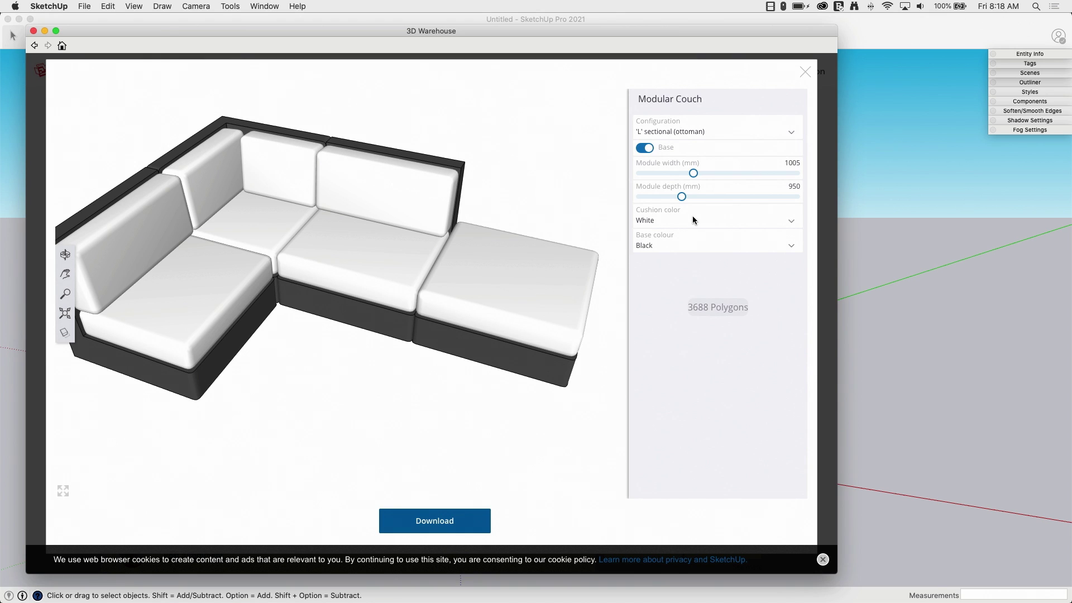
{"action": "left_click", "coordinate": [647, 151]}
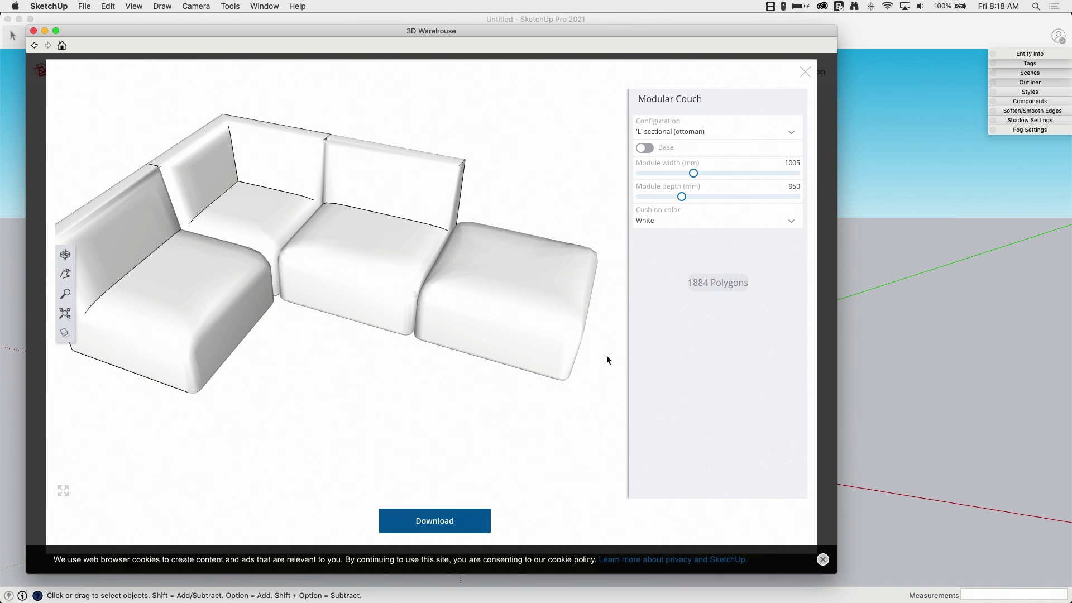
Make the couch cushions Black and download the configured couch
{"action": "left_click_drag", "start_coordinate": [608, 360], "coordinate": [391, 224]}
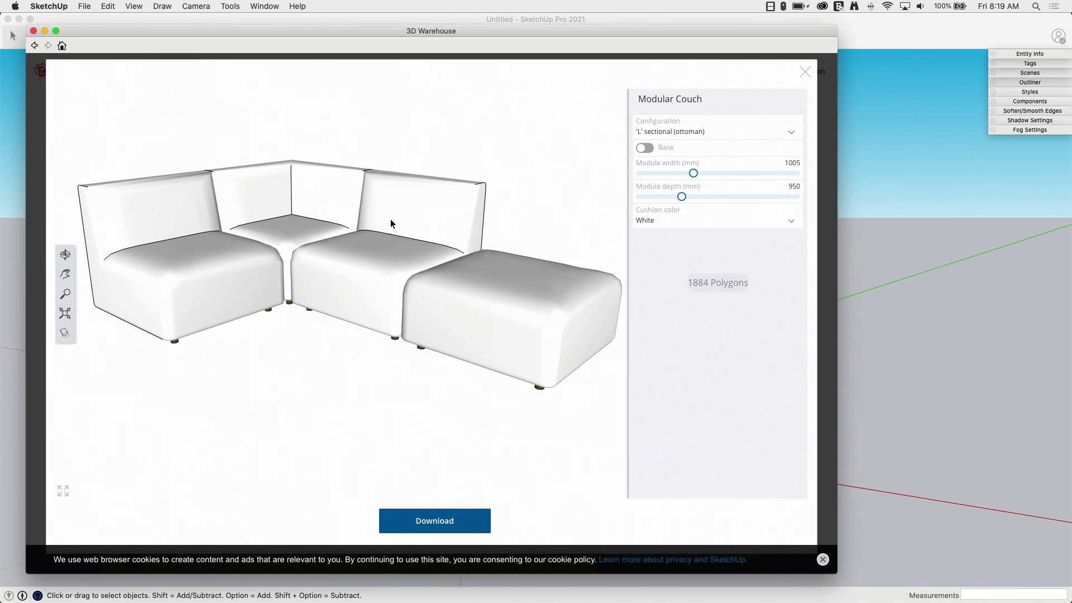
{"action": "left_click", "coordinate": [659, 224]}
{"action": "left_click", "coordinate": [665, 229]}
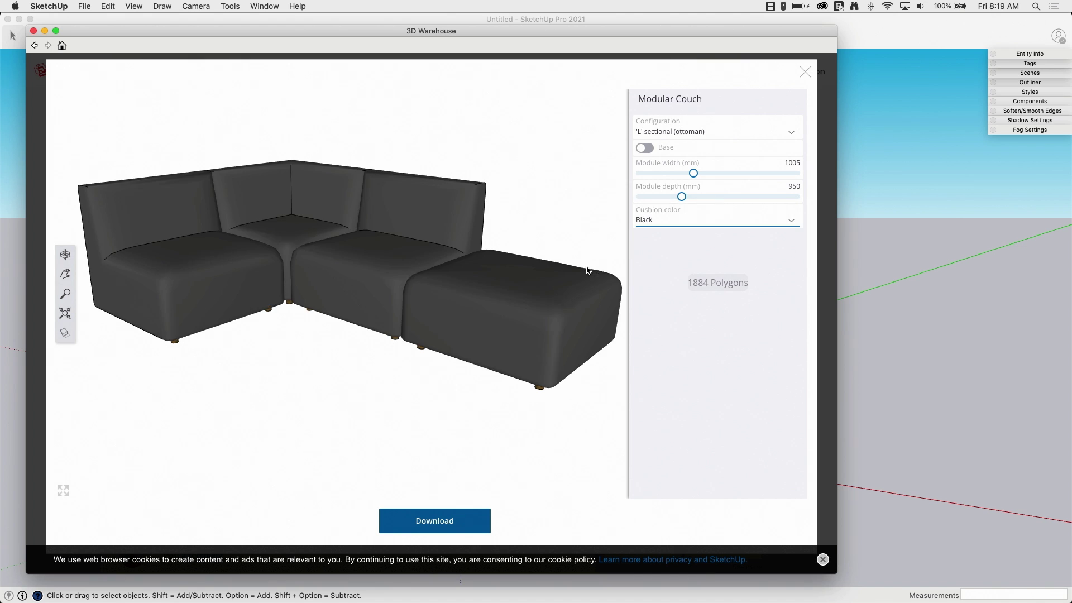
{"action": "left_click_drag", "start_coordinate": [574, 216], "coordinate": [560, 251]}
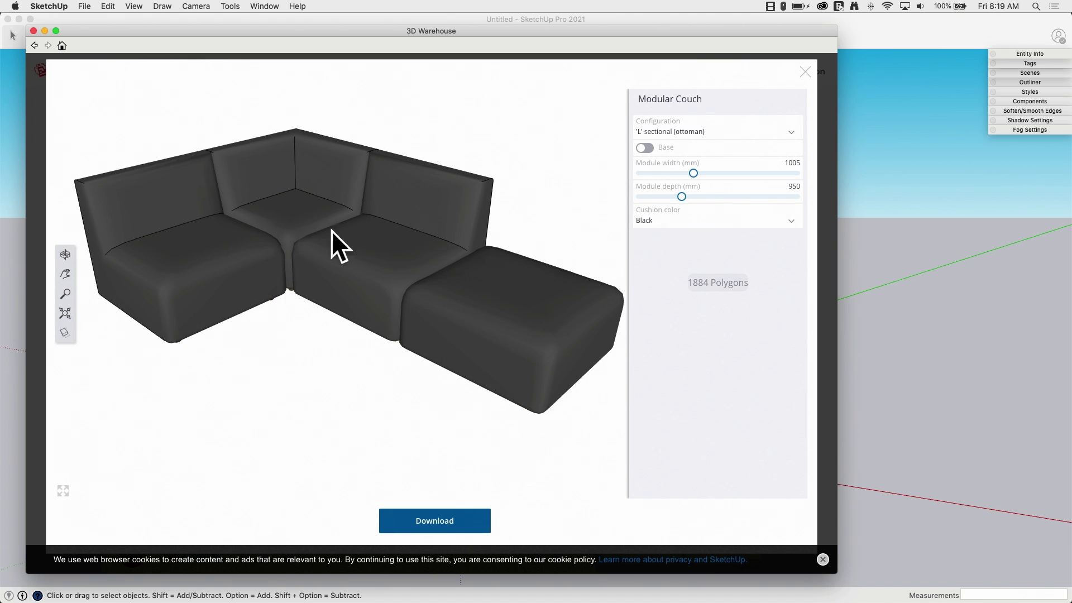
{"action": "left_click", "coordinate": [435, 521]}
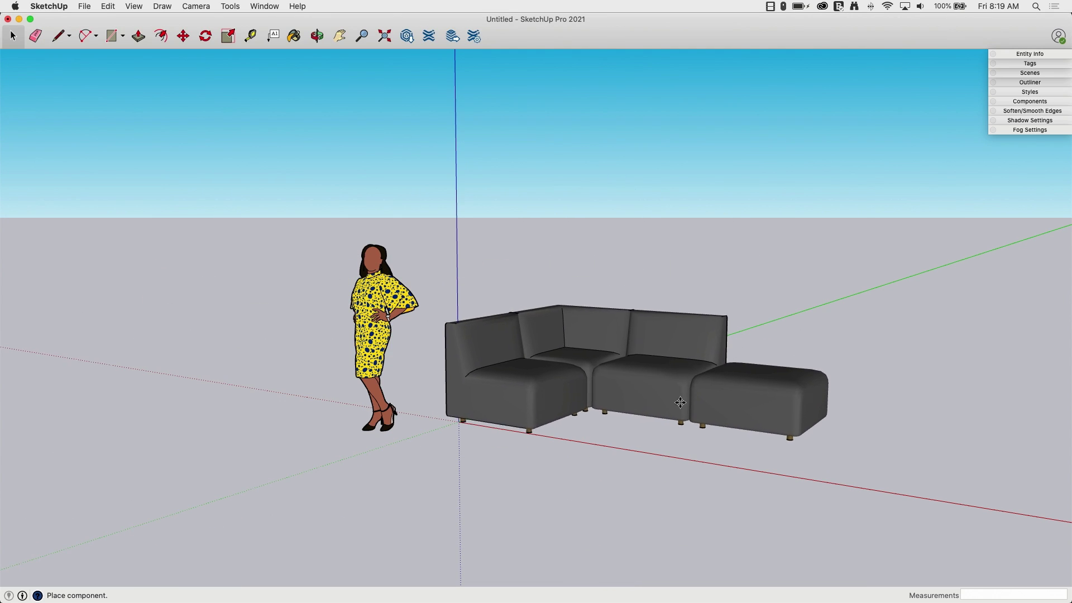
Place the couch and move its corner onto the origin beside the scale figure
{"action": "left_click", "coordinate": [701, 403]}
{"action": "key", "text": "m"}
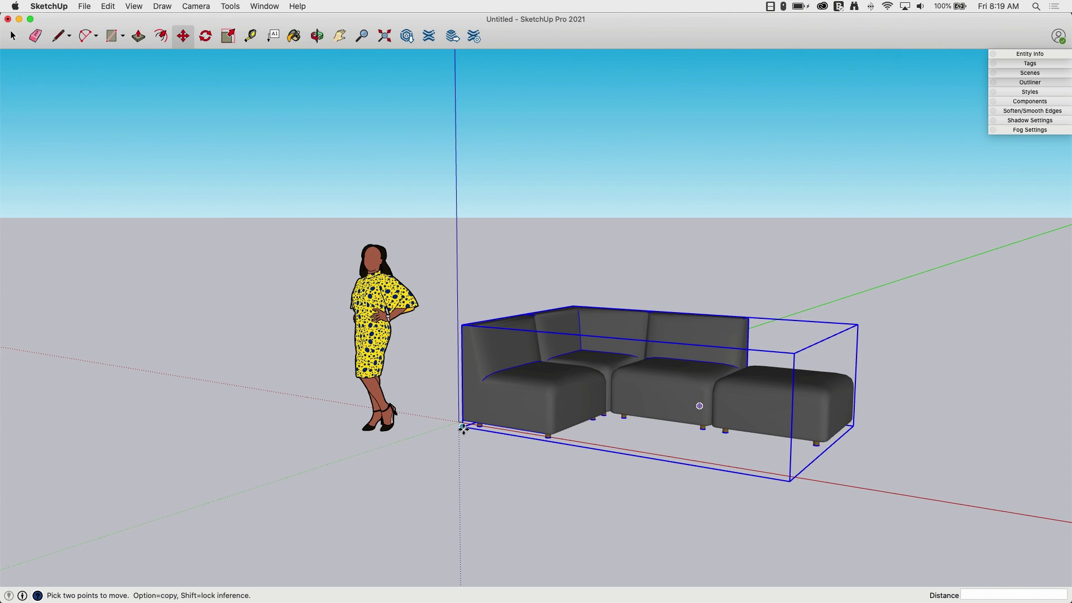
{"action": "left_click", "coordinate": [462, 428]}
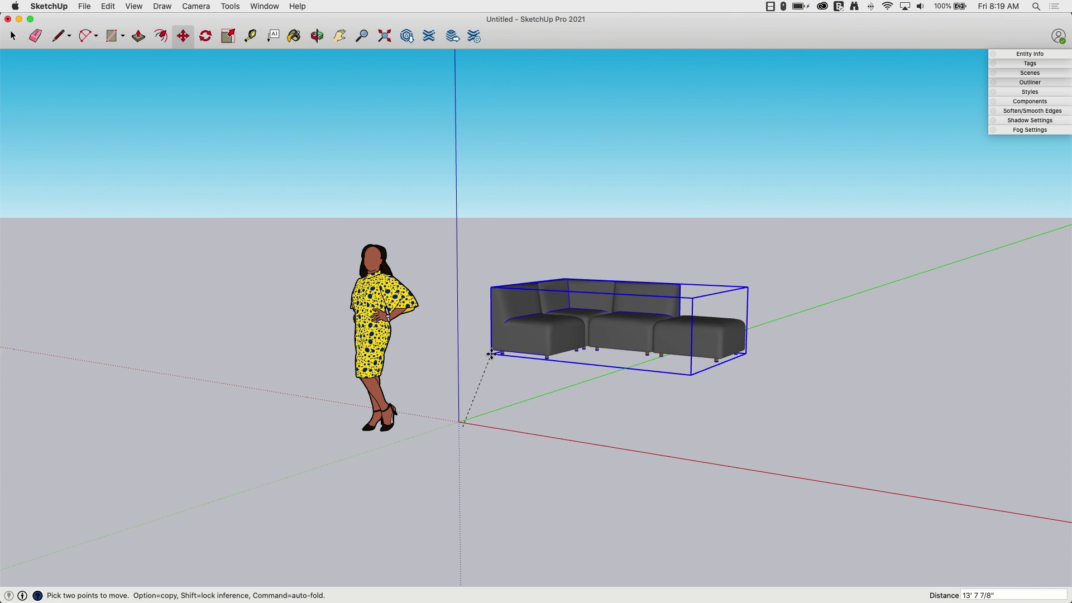
{"action": "left_click", "coordinate": [457, 421]}
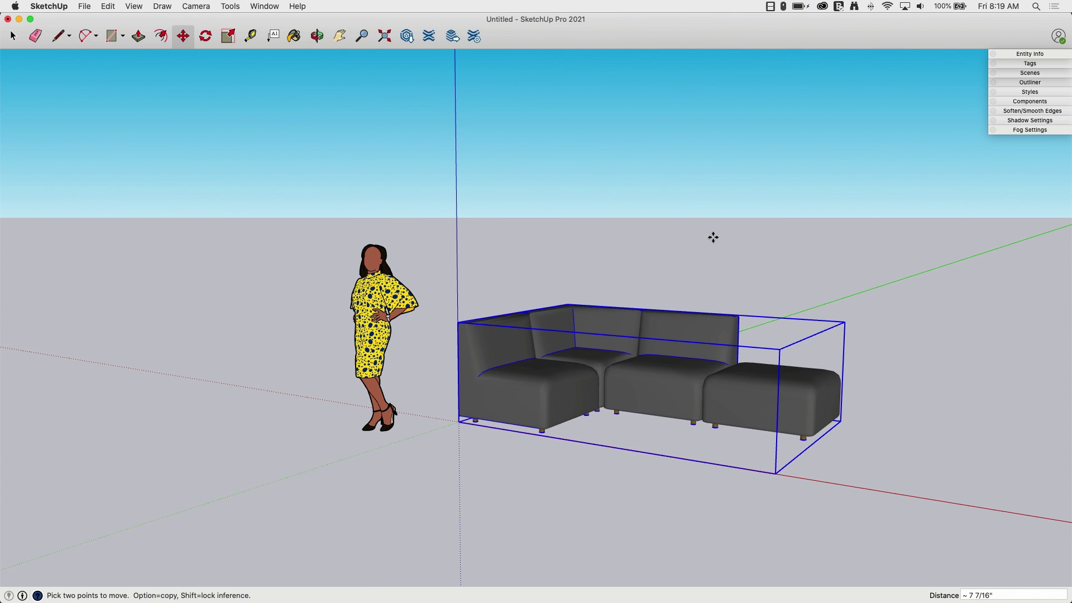
{"action": "middle_click_drag", "start_coordinate": [714, 235], "coordinate": [287, 301]}
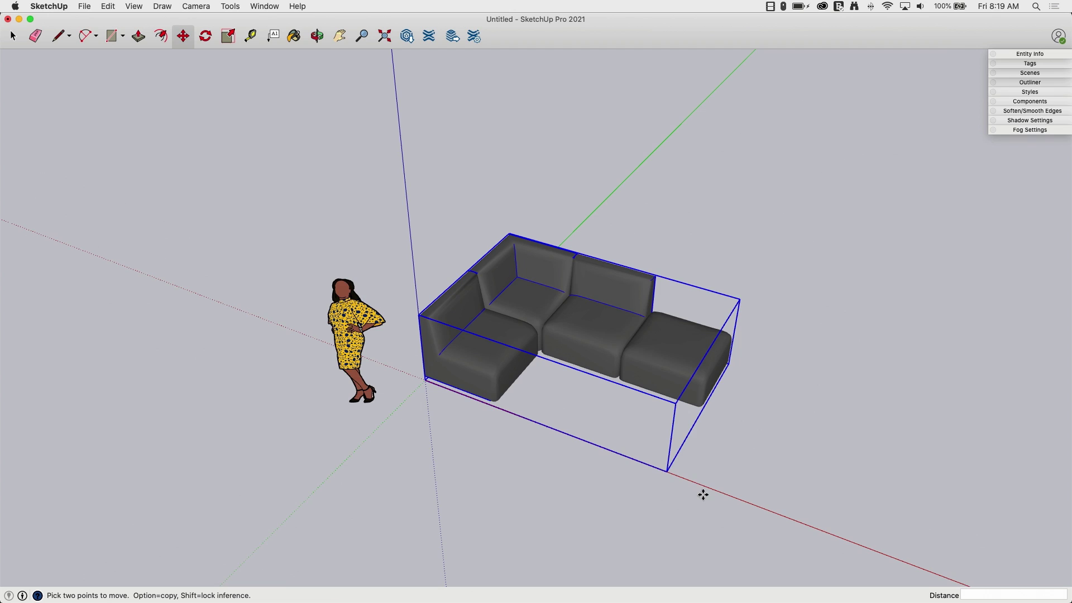
{"action": "scroll", "coordinate": [624, 431], "scroll_direction": "up", "scroll_amount": 3}
{"action": "middle_click_drag", "start_coordinate": [624, 431], "coordinate": [509, 394]}
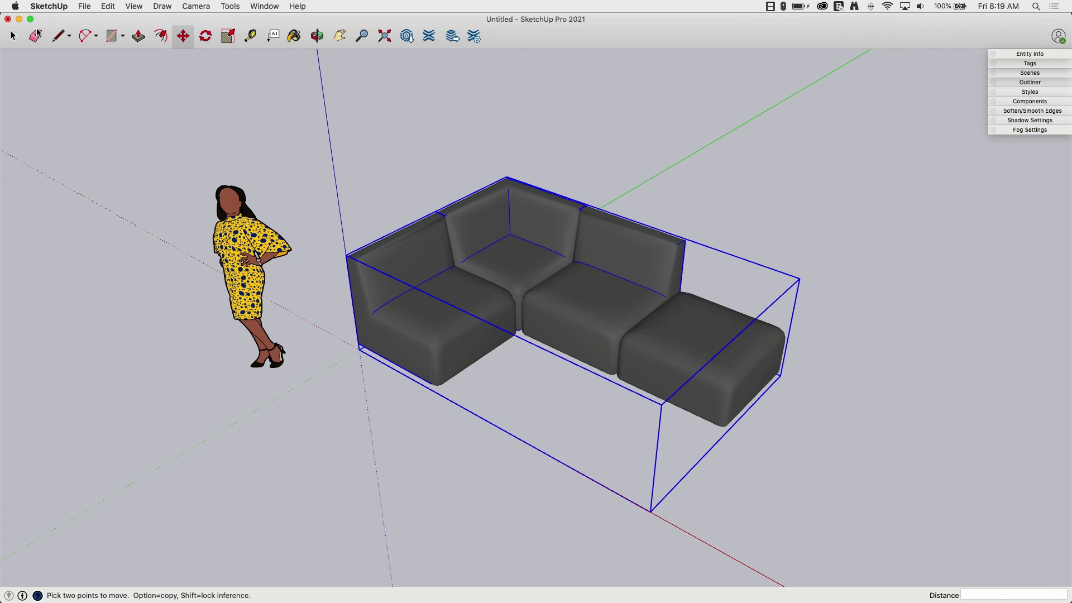
{"action": "left_click", "coordinate": [15, 39]}
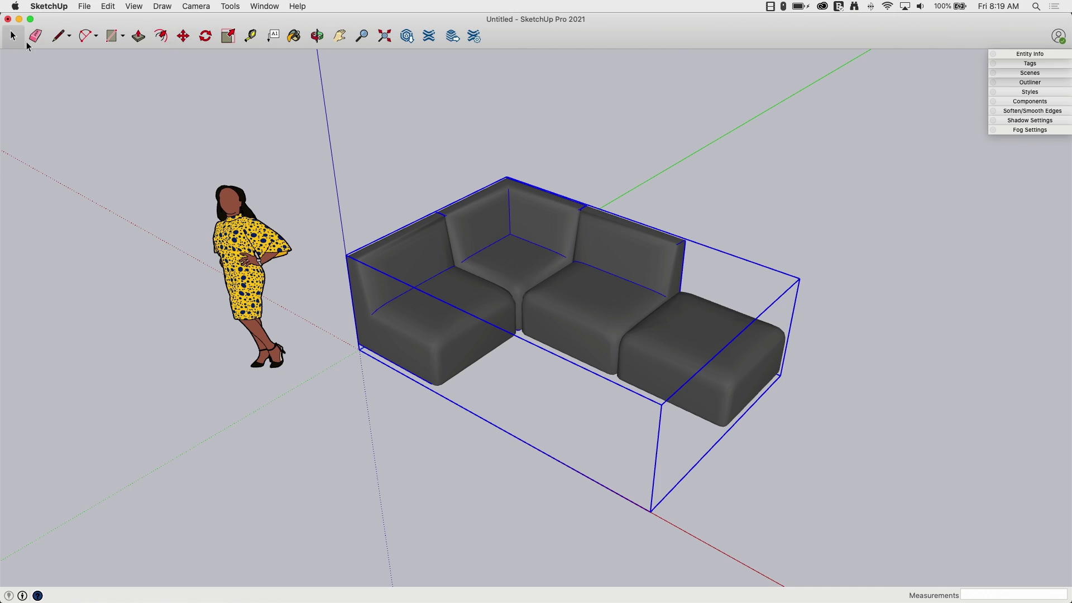
Reopen the couch's live settings, turn the base back on, and make it Brown
{"action": "left_click", "coordinate": [1019, 54]}
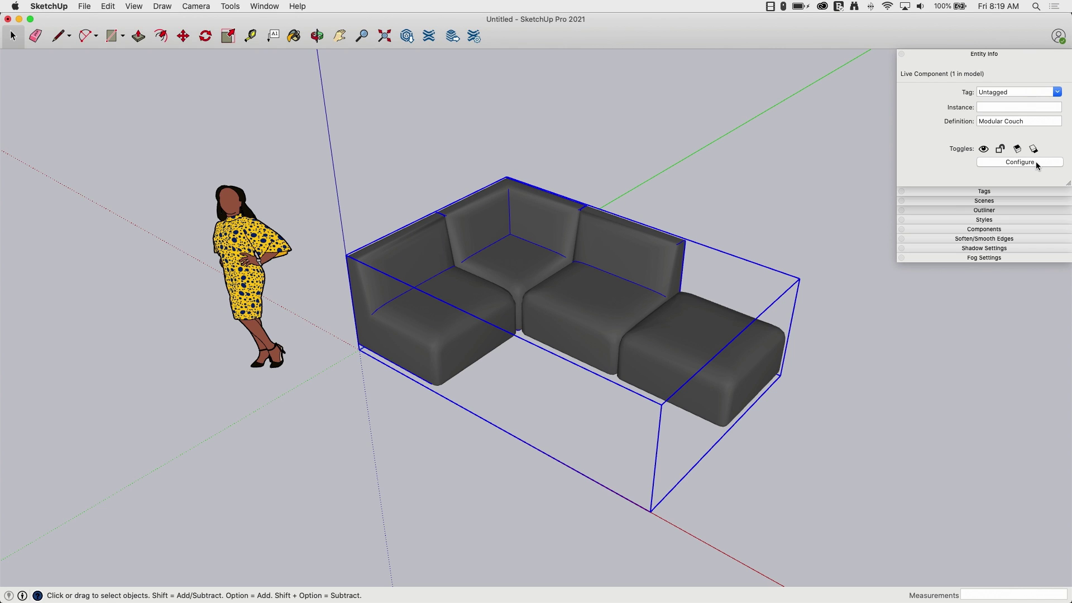
{"action": "left_click", "coordinate": [1042, 163]}
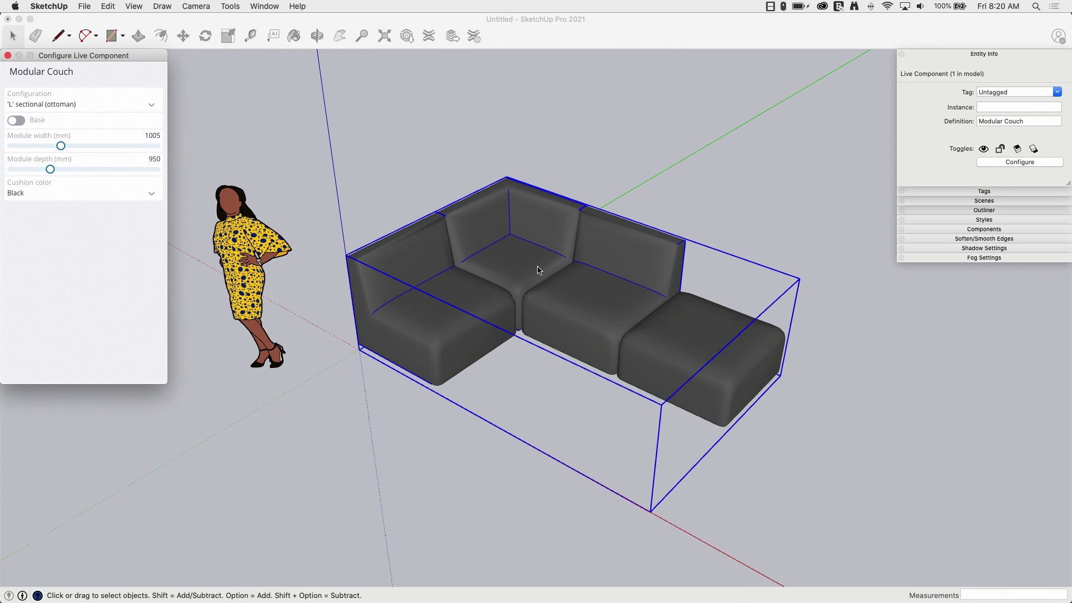
{"action": "left_click", "coordinate": [18, 123]}
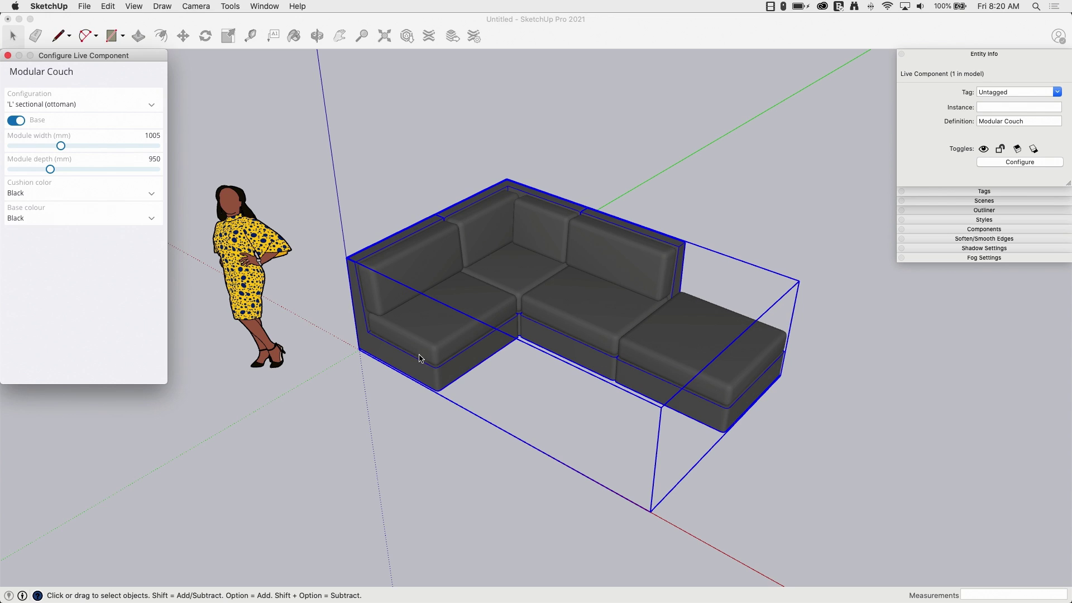
{"action": "left_click", "coordinate": [53, 223]}
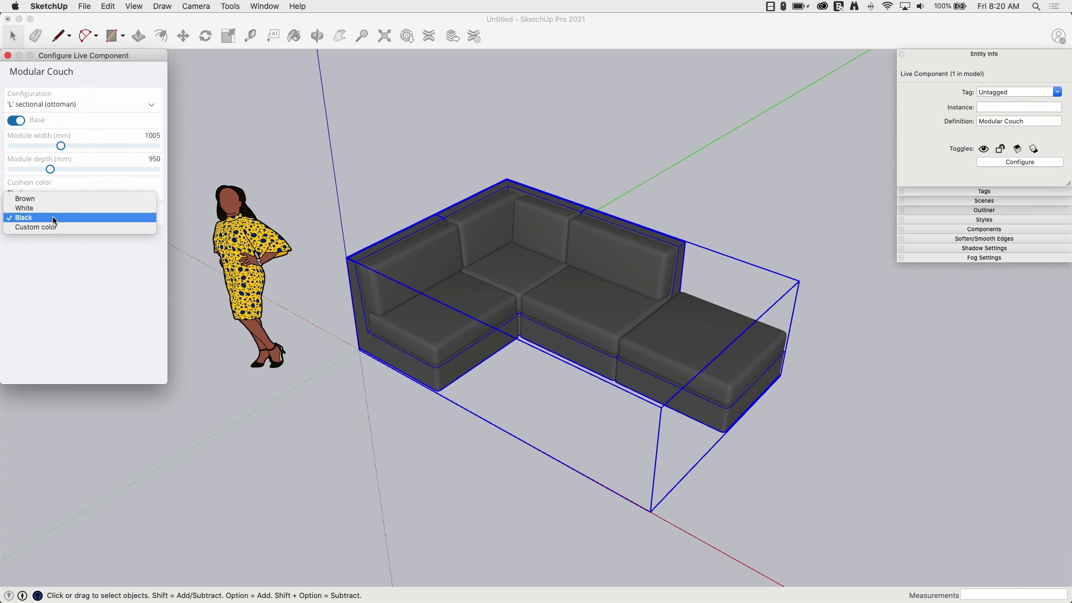
{"action": "left_click", "coordinate": [51, 198]}
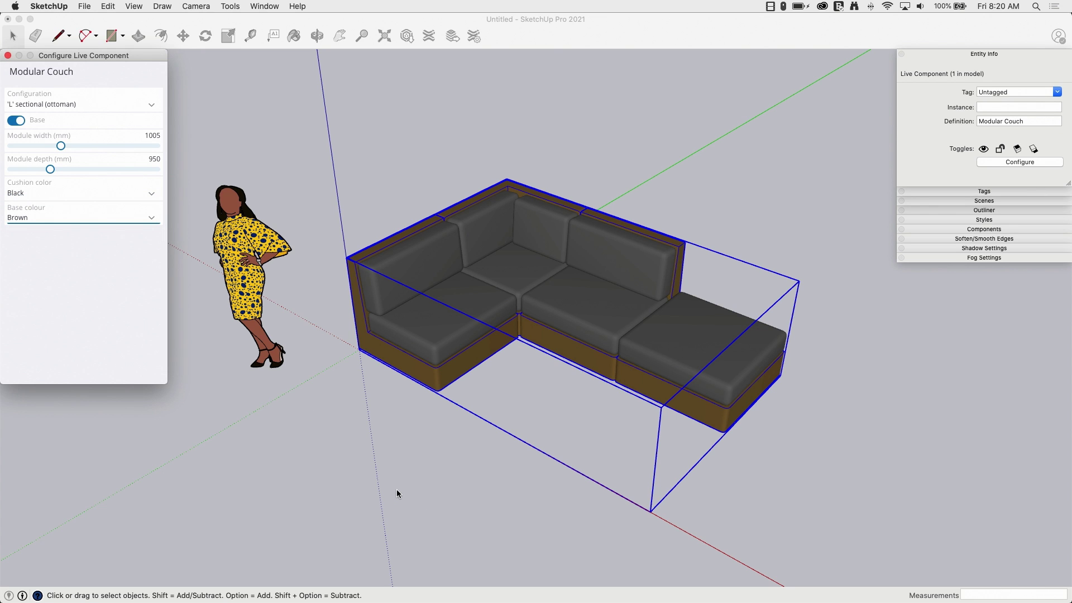
{"action": "middle_click_drag", "start_coordinate": [427, 471], "coordinate": [488, 462]}
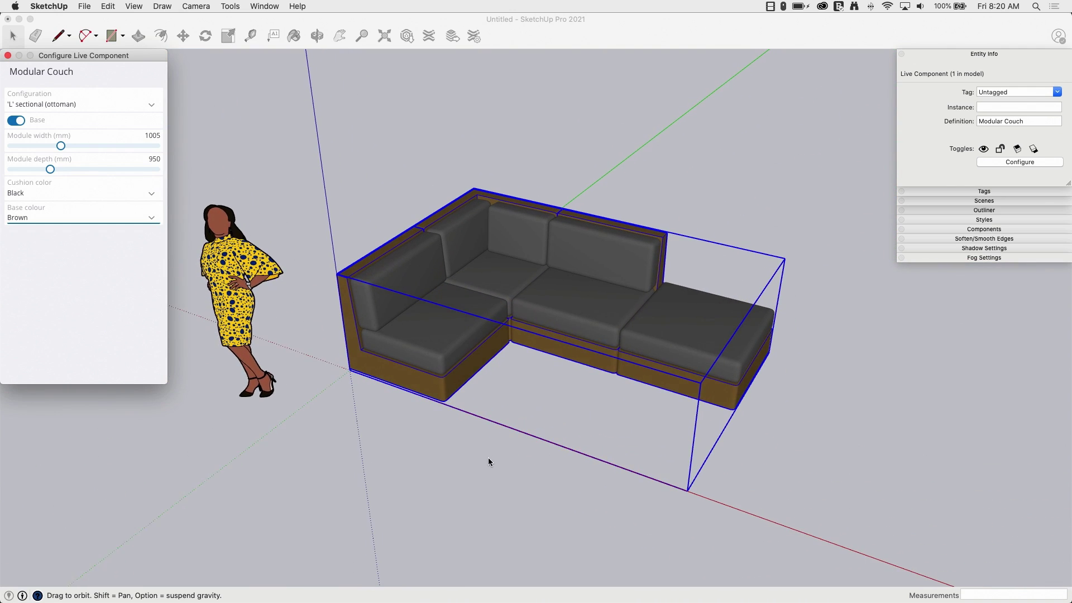
{"action": "middle_click_drag", "start_coordinate": [642, 425], "coordinate": [310, 207]}
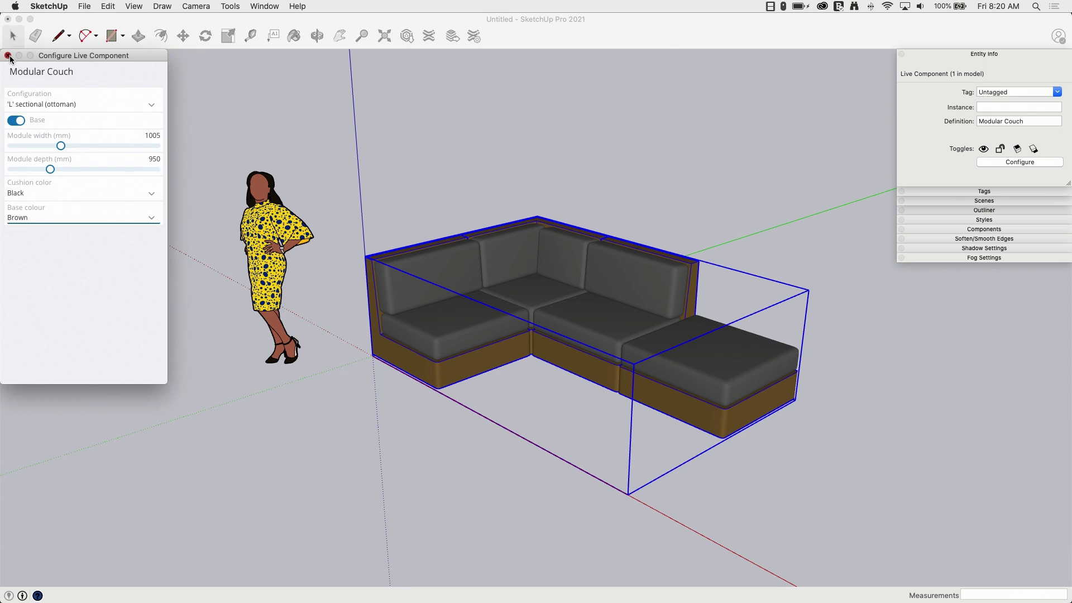
Close the couch settings and open Straight Stairs from SketchUp Labs' models list
{"action": "left_click", "coordinate": [7, 56]}
{"action": "left_click", "coordinate": [407, 36]}
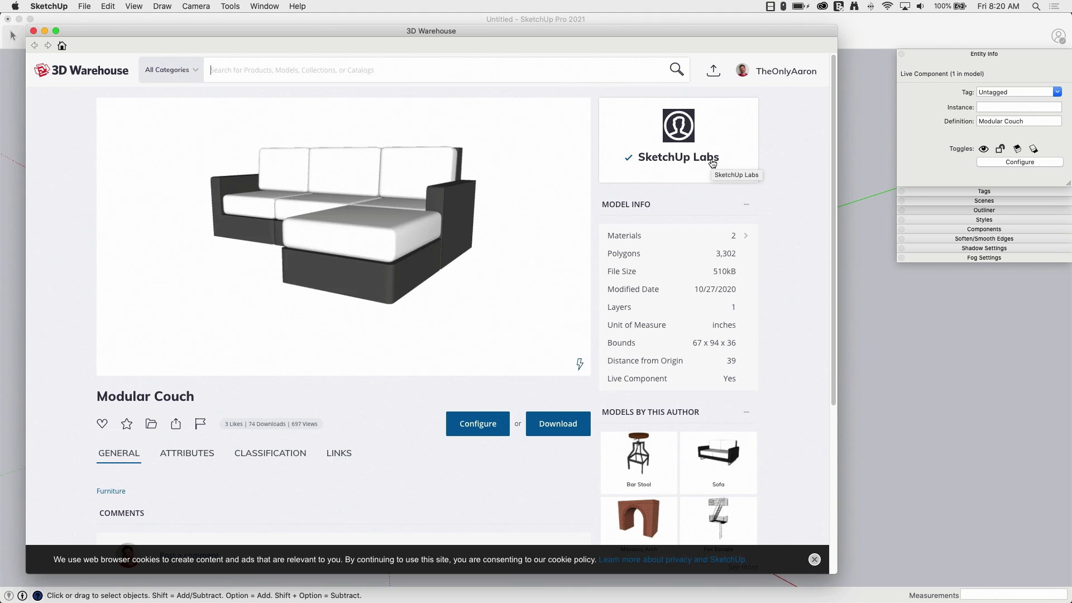
{"action": "left_click", "coordinate": [713, 163]}
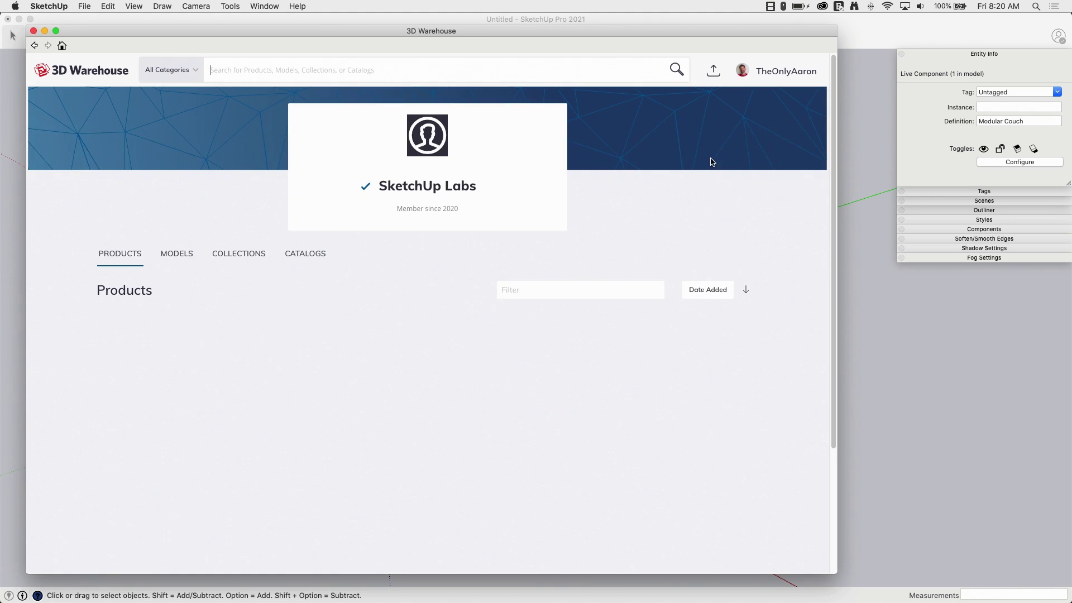
{"action": "left_click", "coordinate": [176, 255]}
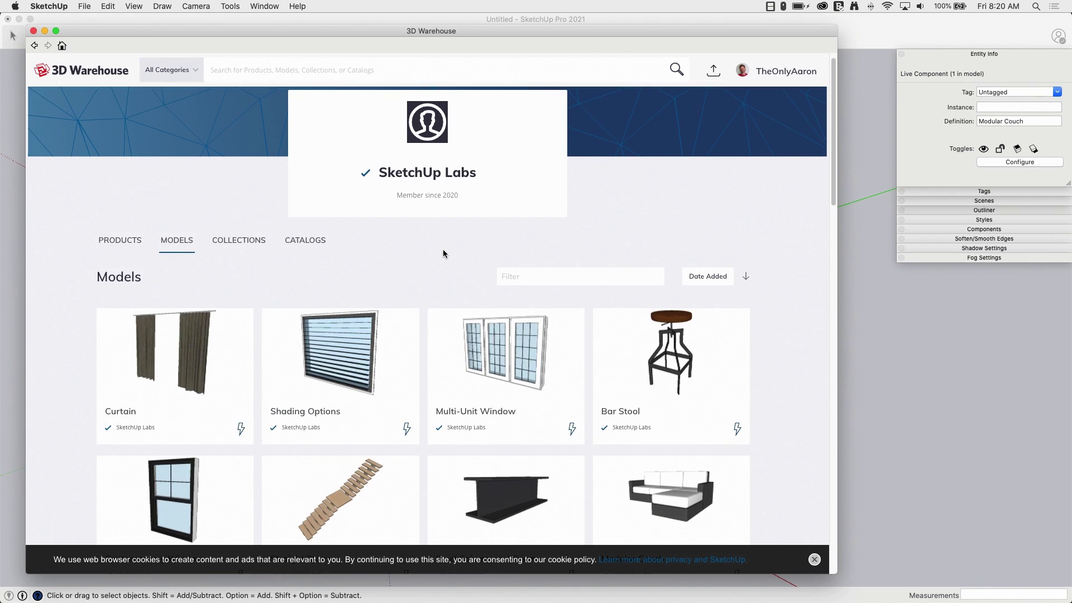
{"action": "scroll", "coordinate": [447, 255], "scroll_direction": "down", "scroll_amount": 3}
{"action": "scroll", "coordinate": [445, 250], "scroll_direction": "down", "scroll_amount": 1}
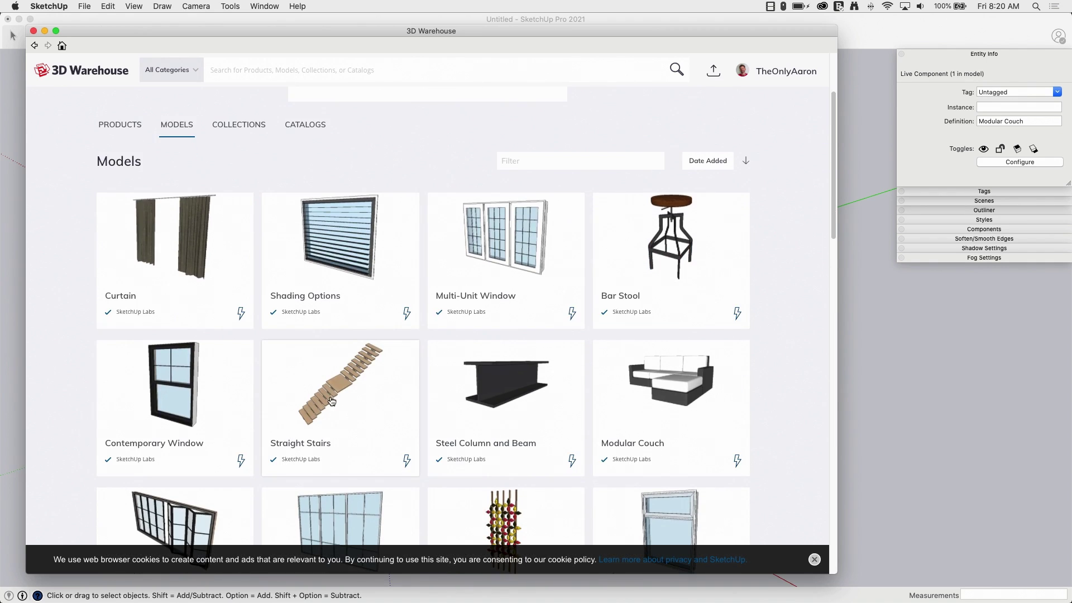
{"action": "left_click", "coordinate": [333, 398]}
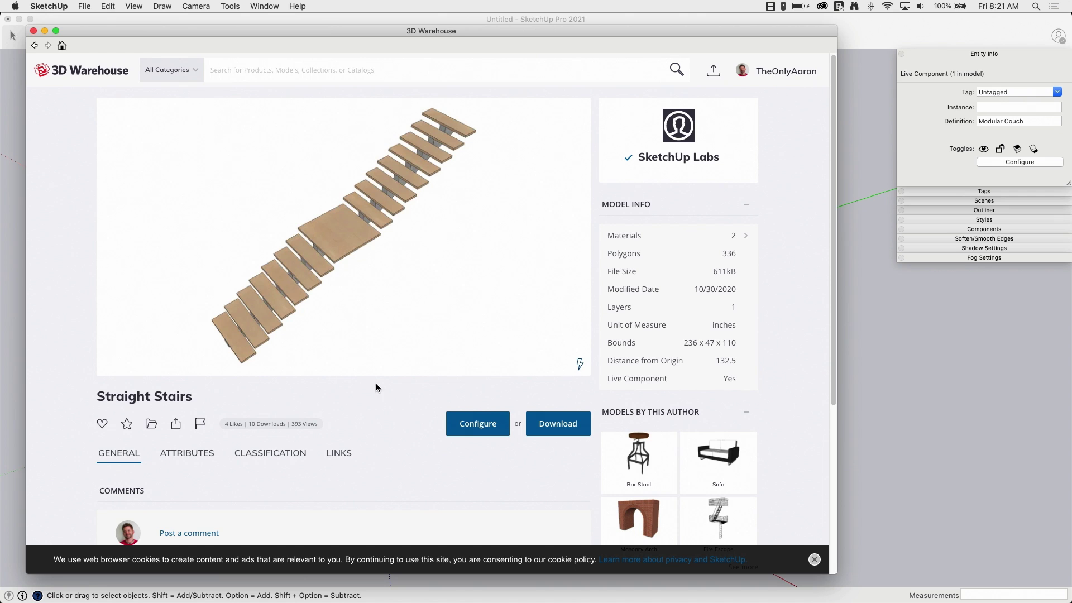
Configure the stairs to 2600 mm height, no landings, 330 mm treads and 175 mm max rise
{"action": "left_click", "coordinate": [468, 430]}
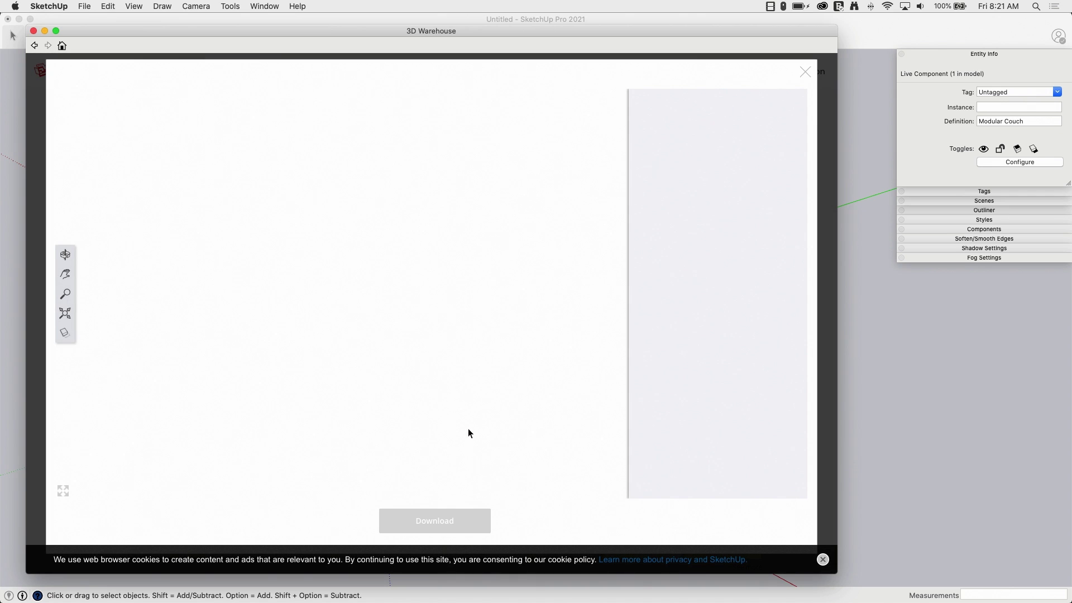
{"action": "left_click_drag", "start_coordinate": [528, 203], "coordinate": [500, 267]}
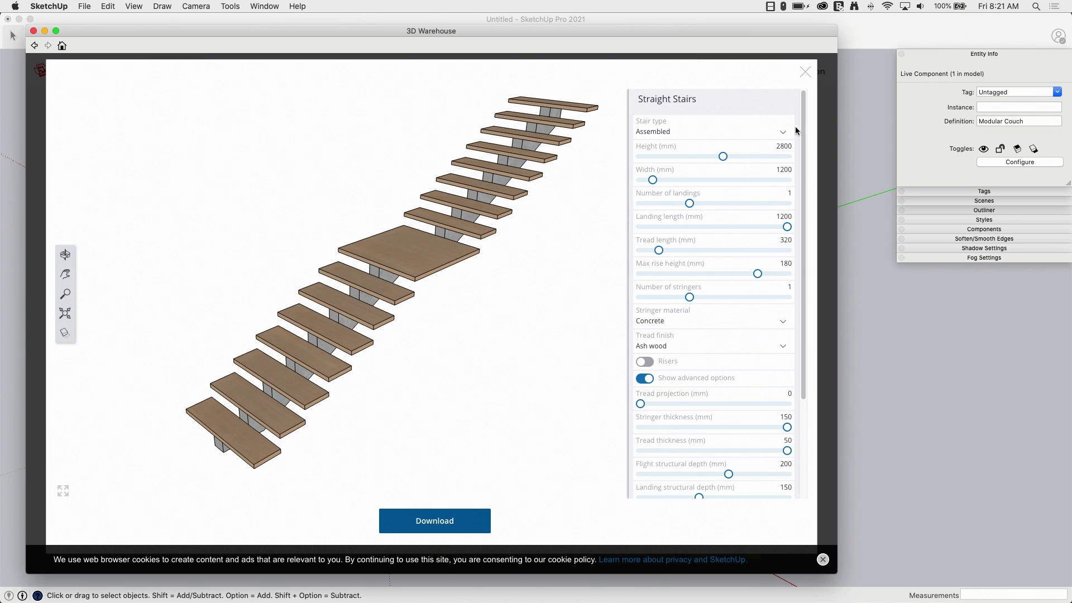
{"action": "mouse_move", "coordinate": [807, 109]}
{"action": "left_mouse_down"}
{"action": "mouse_move", "coordinate": [810, 228]}
{"action": "mouse_move", "coordinate": [807, 130]}
{"action": "left_mouse_up"}
{"action": "left_click_drag", "start_coordinate": [448, 295], "coordinate": [443, 319]}
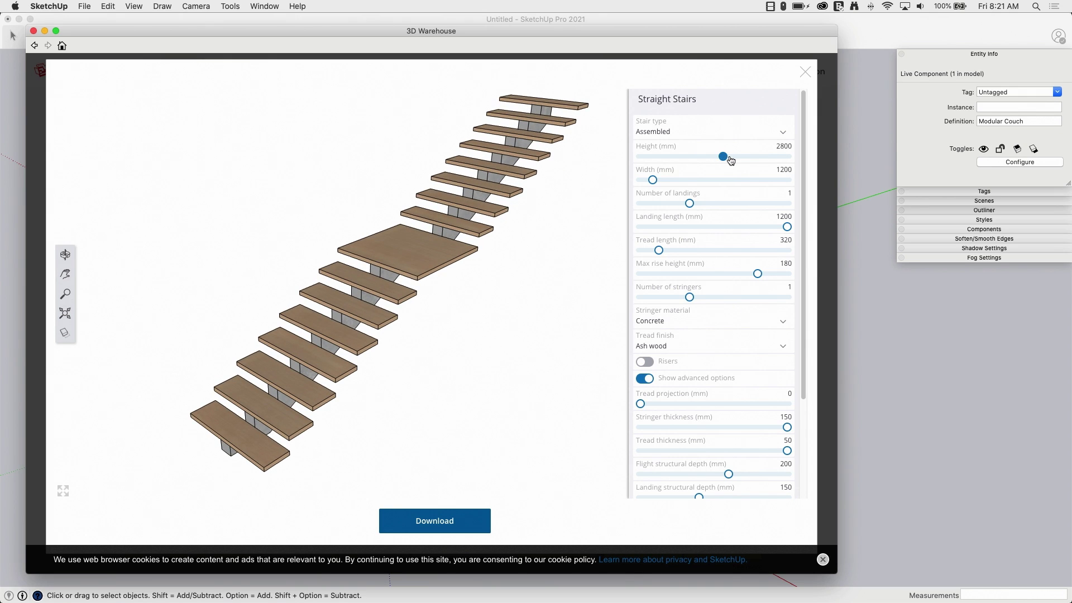
{"action": "left_click_drag", "start_coordinate": [727, 161], "coordinate": [716, 164]}
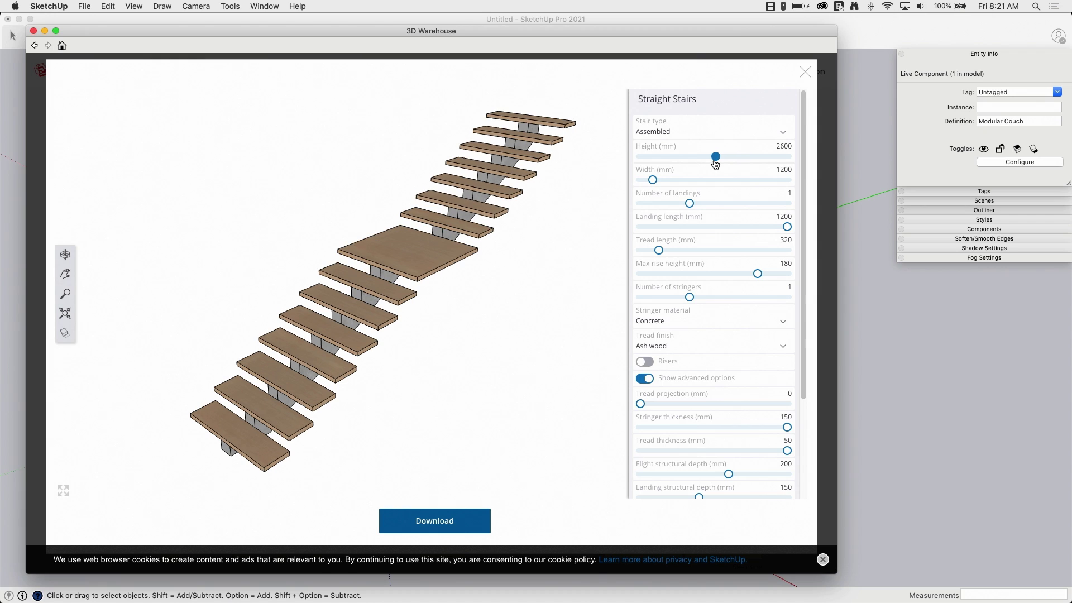
{"action": "left_click_drag", "start_coordinate": [690, 203], "coordinate": [663, 227]}
{"action": "mouse_move", "coordinate": [762, 254]}
{"action": "left_mouse_down"}
{"action": "mouse_move", "coordinate": [743, 256]}
{"action": "mouse_move", "coordinate": [779, 256]}
{"action": "mouse_move", "coordinate": [750, 256]}
{"action": "left_mouse_up"}
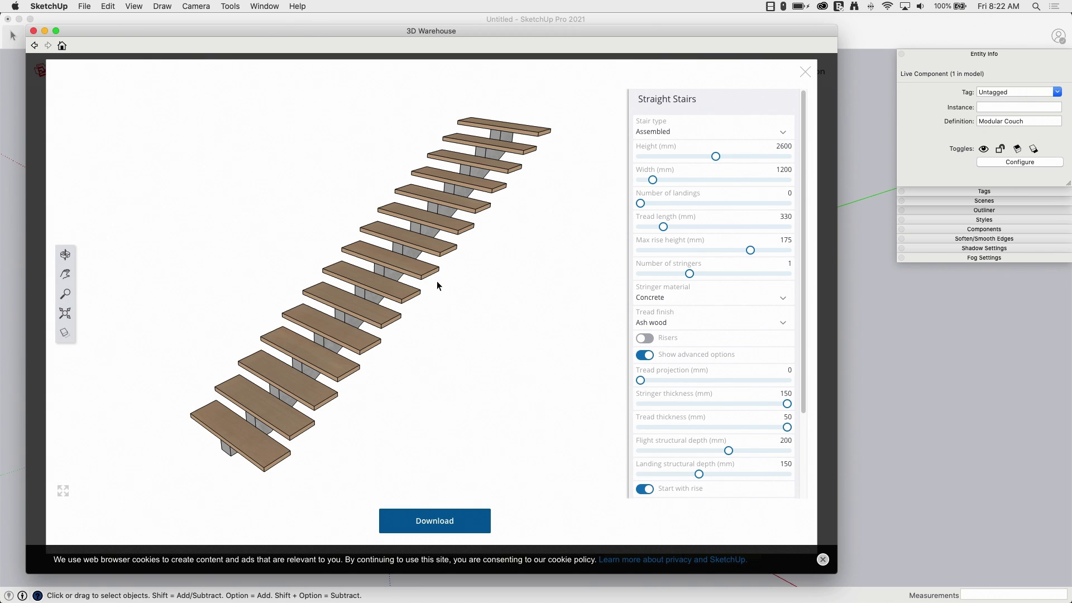
Set Painted steel stringers and Marble treads, then download the stairs
{"action": "left_click", "coordinate": [780, 299]}
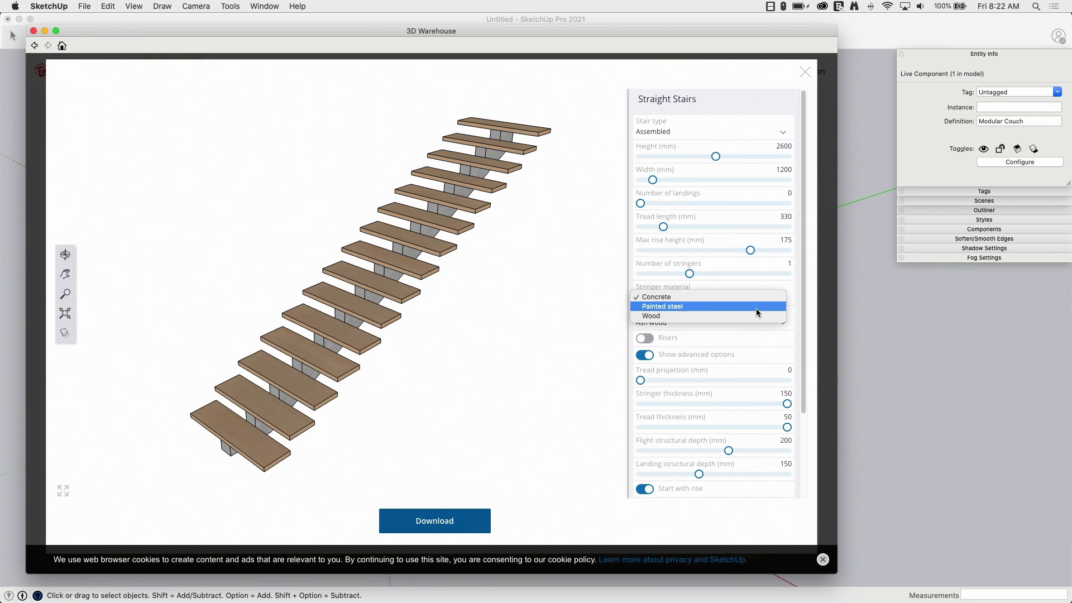
{"action": "left_click", "coordinate": [757, 308]}
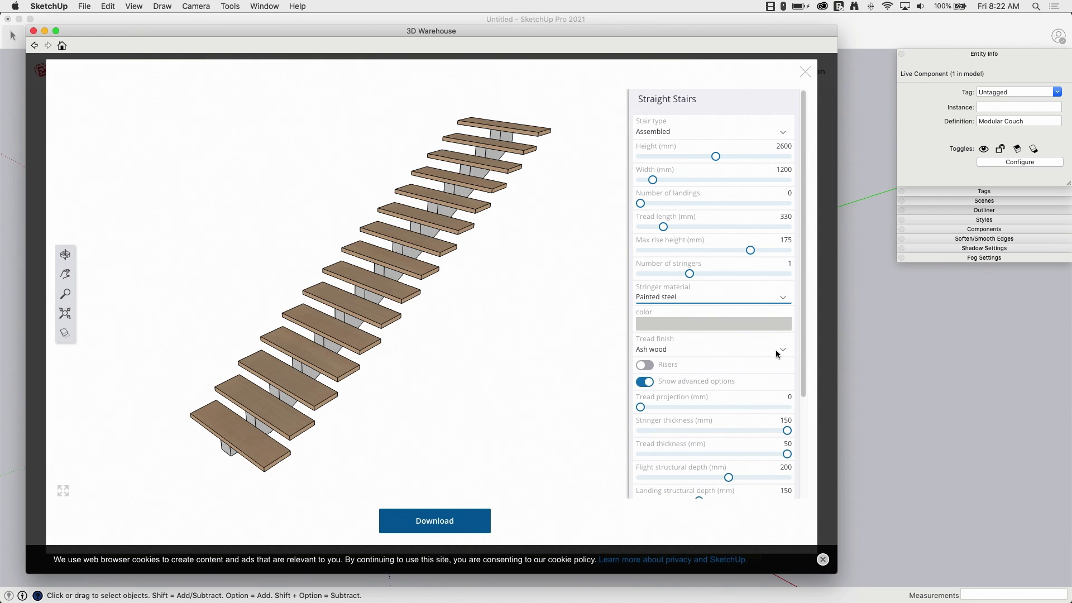
{"action": "left_click", "coordinate": [778, 352]}
{"action": "left_click", "coordinate": [694, 330]}
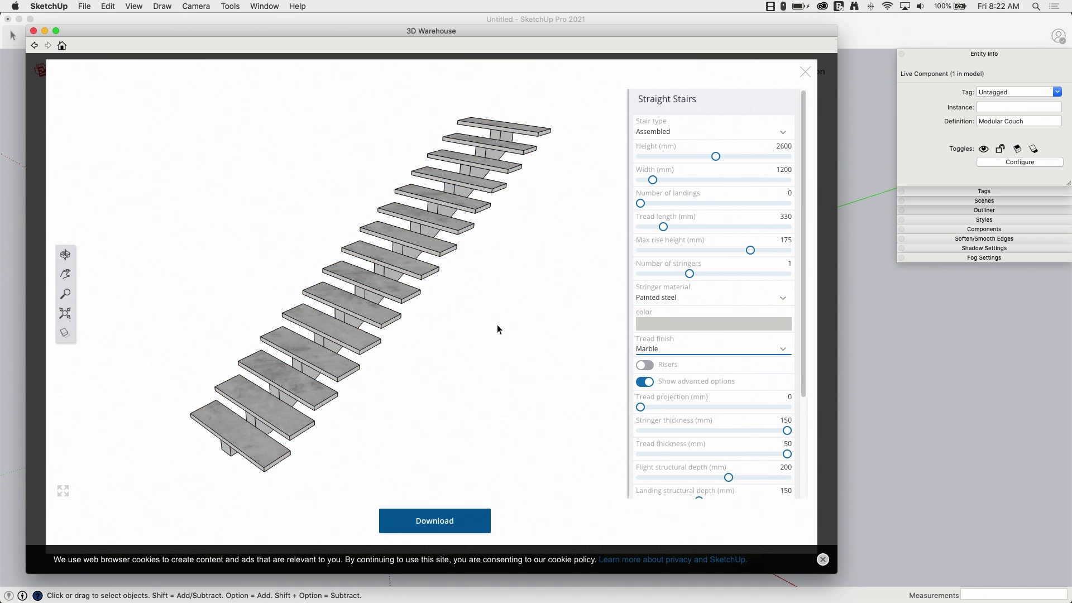
{"action": "scroll", "coordinate": [676, 380], "scroll_direction": "down", "scroll_amount": 4}
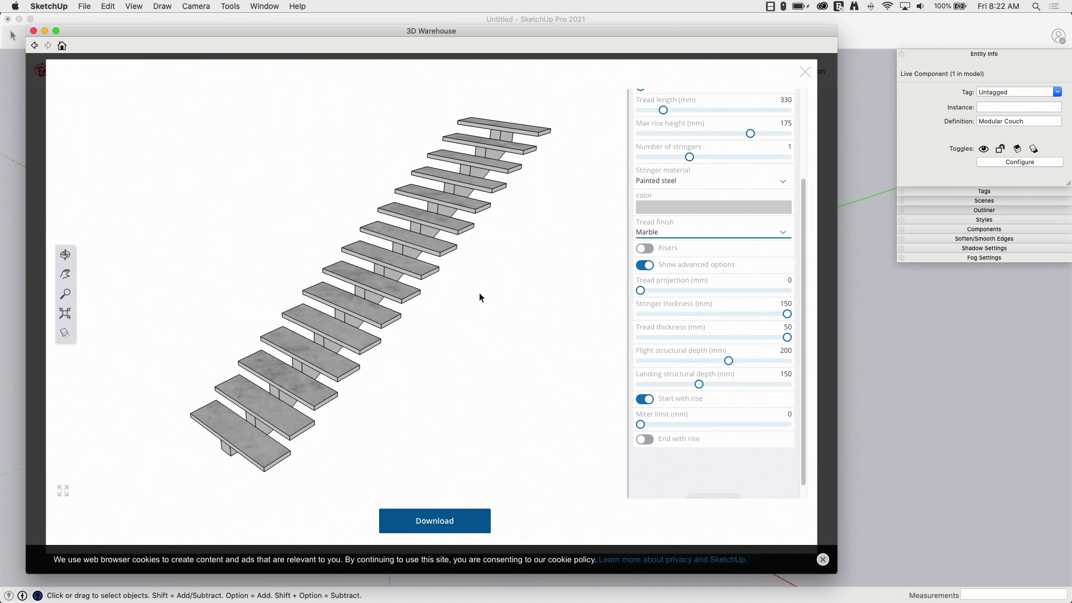
{"action": "left_click", "coordinate": [427, 525]}
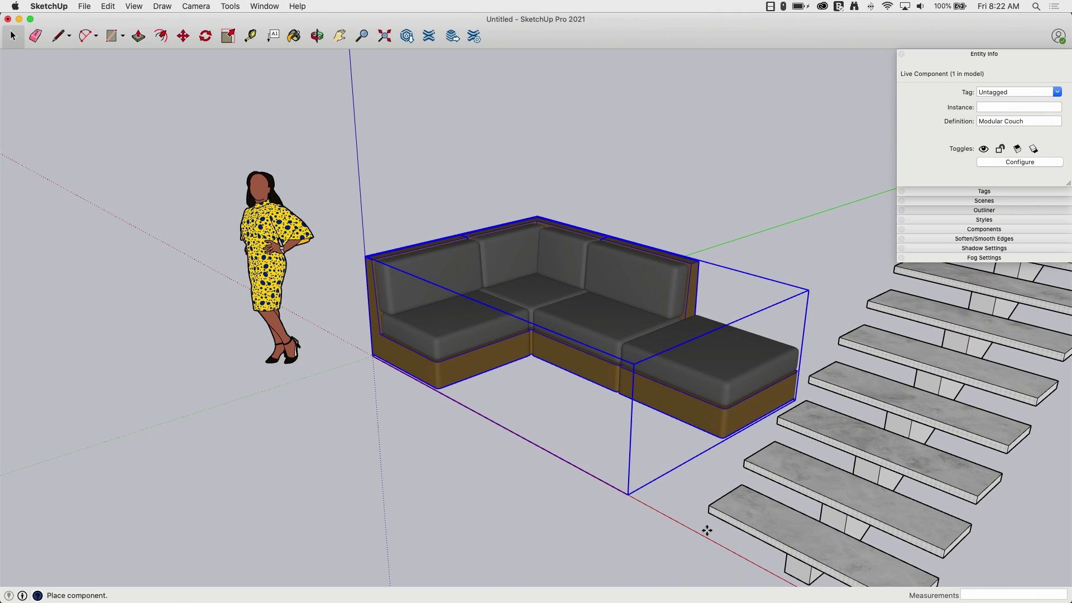
Place the stairs by the couch's ottoman end and open their live component settings
{"action": "left_click", "coordinate": [707, 530]}
{"action": "scroll", "coordinate": [131, 242], "scroll_direction": "down", "scroll_amount": 3}
{"action": "middle_click_drag", "start_coordinate": [437, 271], "coordinate": [440, 296]}
{"action": "key", "text": "m"}
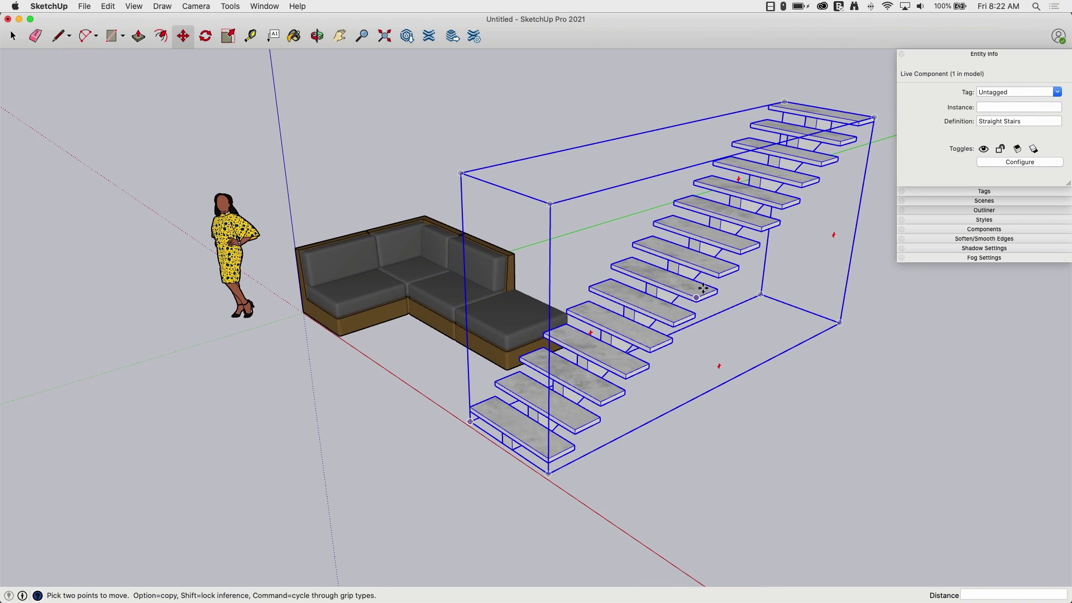
{"action": "left_click", "coordinate": [1009, 163]}
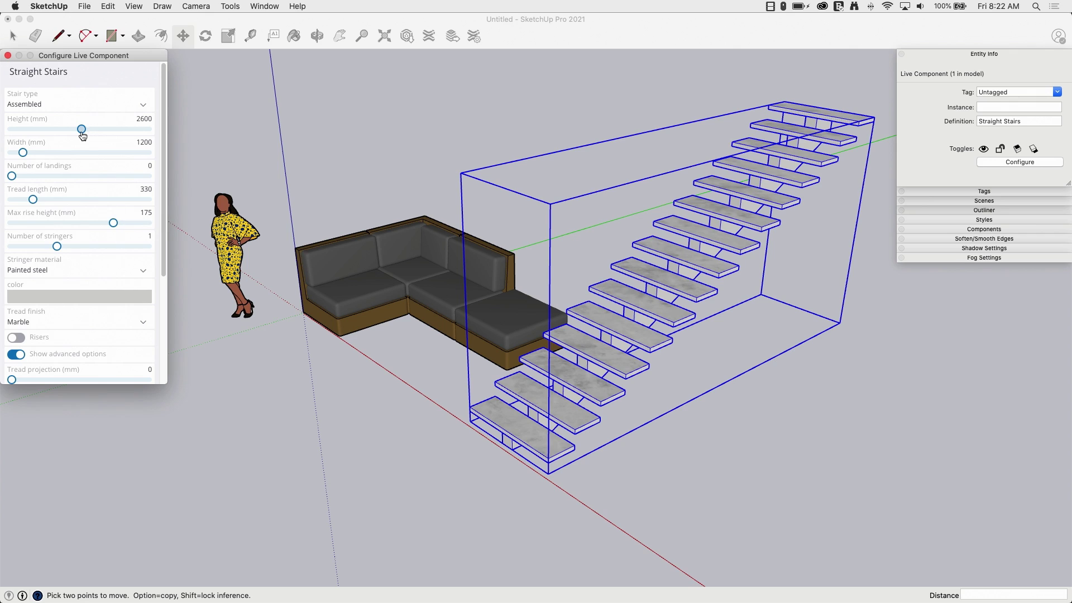
Set the Straight Stairs height to 3200 mm and stringers to 2, then inspect the result
{"action": "left_click_drag", "start_coordinate": [83, 134], "coordinate": [104, 132]}
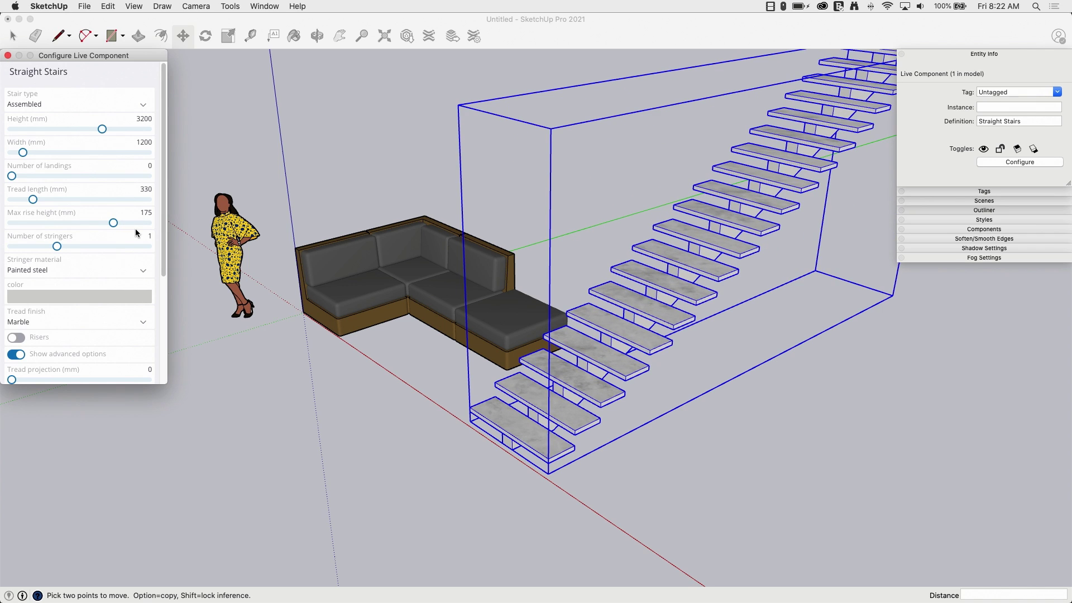
{"action": "scroll", "coordinate": [109, 261], "scroll_direction": "down", "scroll_amount": 5}
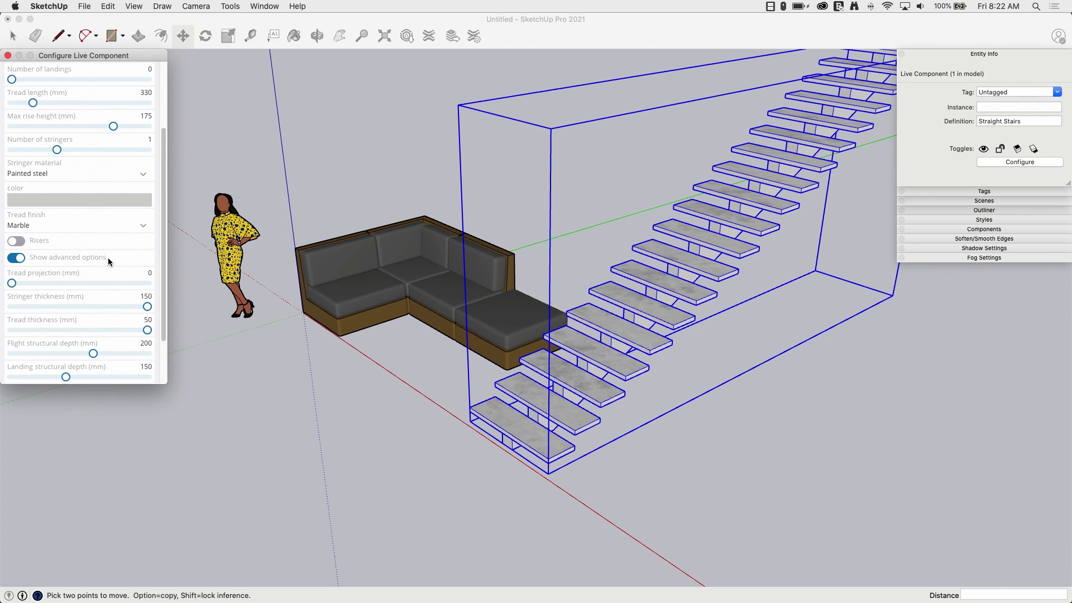
{"action": "scroll", "coordinate": [109, 259], "scroll_direction": "up", "scroll_amount": 4}
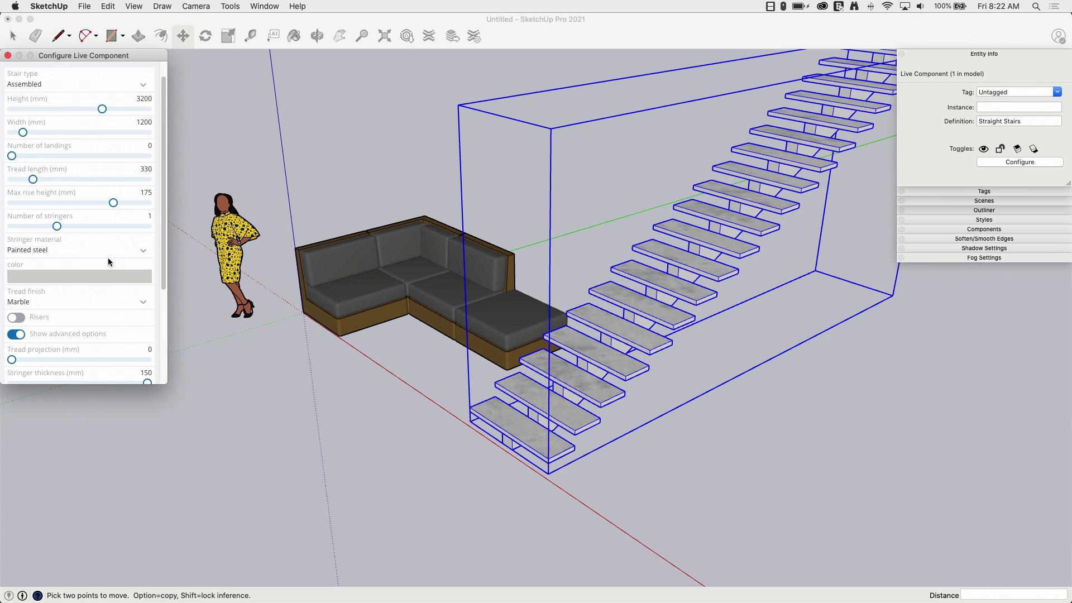
{"action": "scroll", "coordinate": [108, 261], "scroll_direction": "up", "scroll_amount": 1}
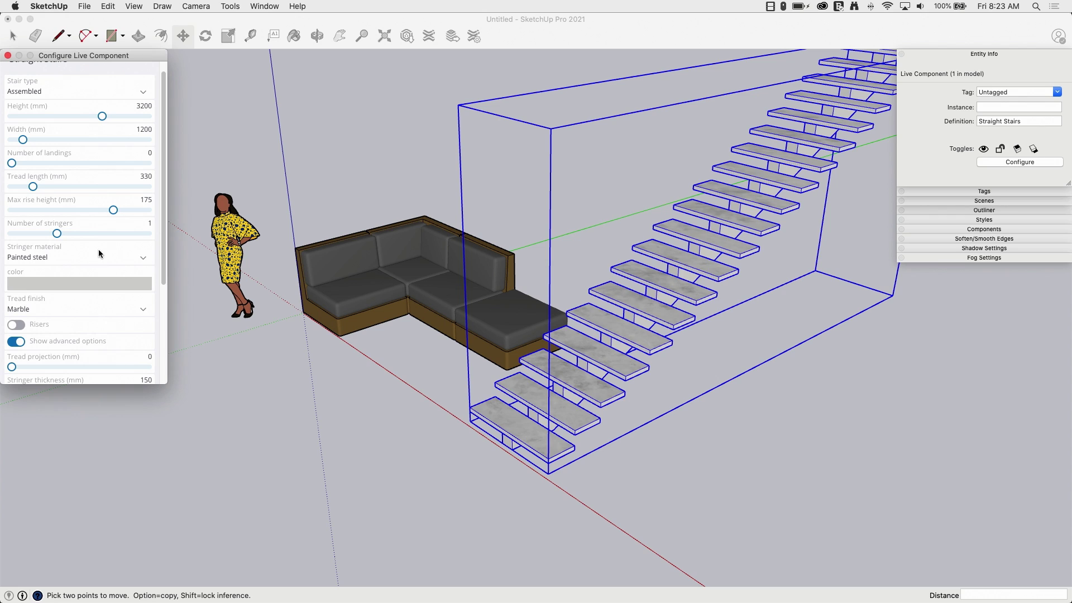
{"action": "left_click_drag", "start_coordinate": [57, 234], "coordinate": [102, 234]}
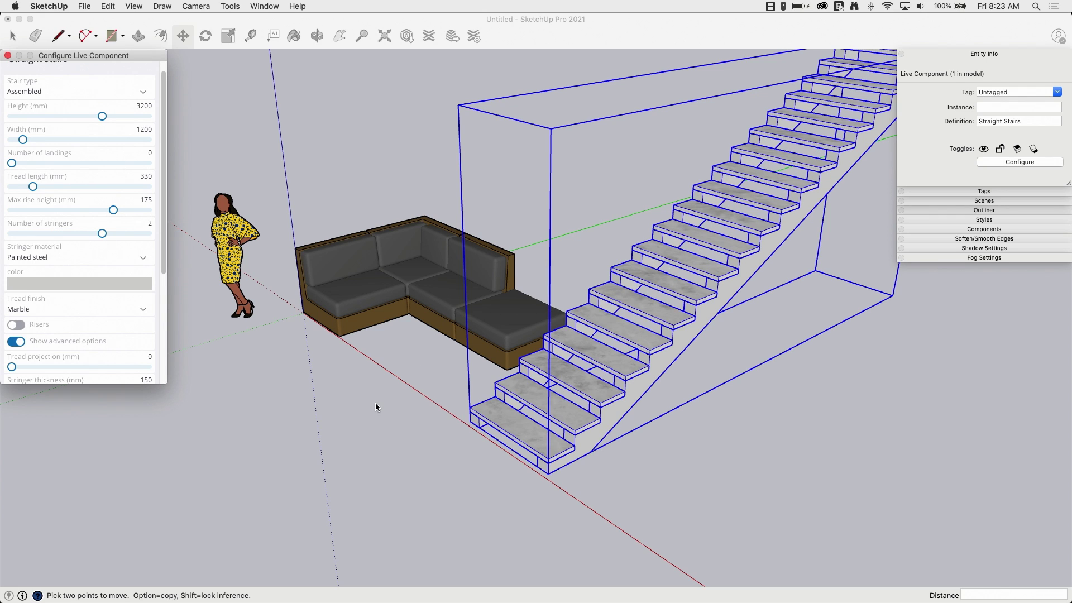
{"action": "scroll", "coordinate": [272, 404], "scroll_direction": "down", "scroll_amount": 2}
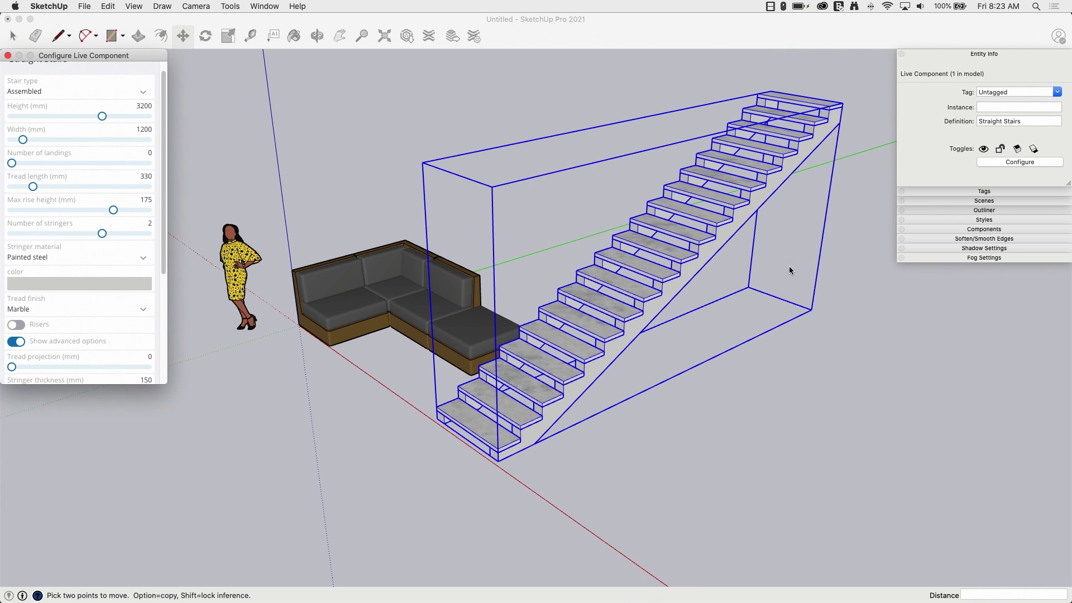
{"action": "middle_click_drag", "start_coordinate": [413, 473], "coordinate": [407, 500]}
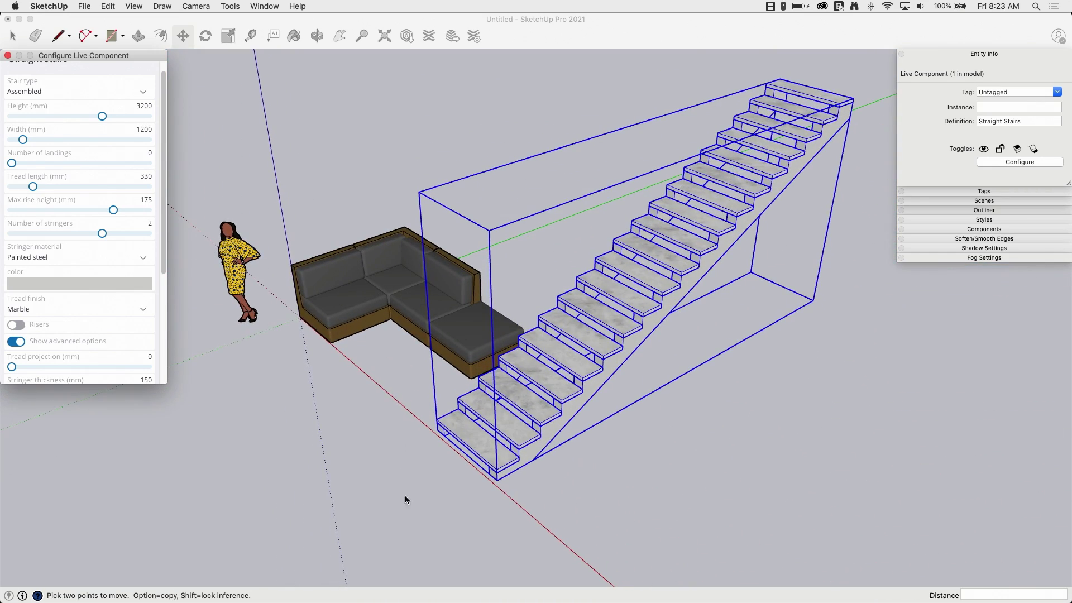
{"action": "left_click", "coordinate": [8, 55]}
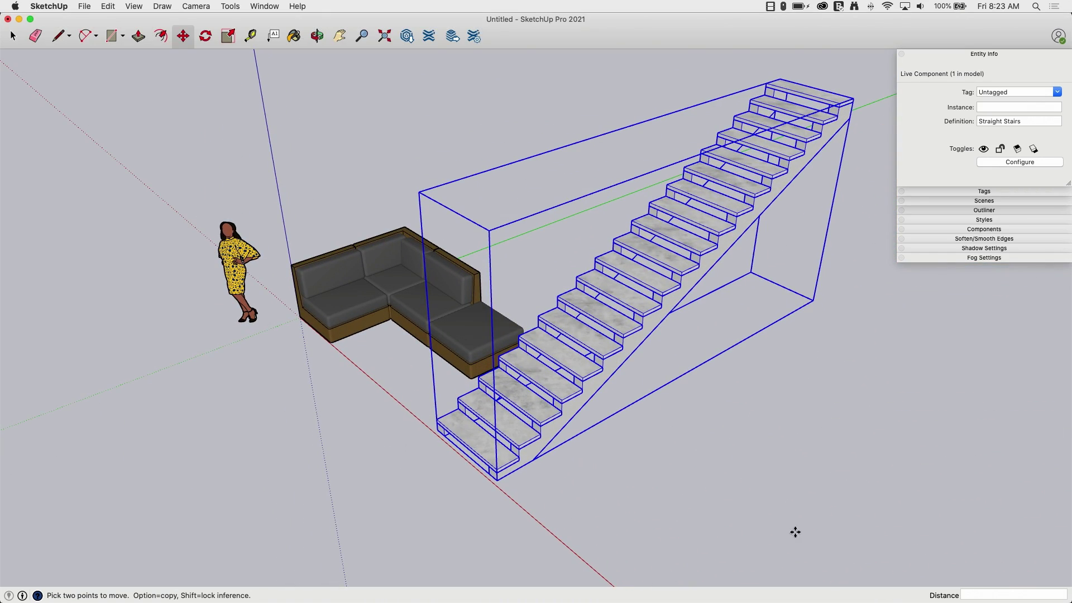
{"action": "middle_click_drag", "start_coordinate": [798, 500], "coordinate": [822, 453]}
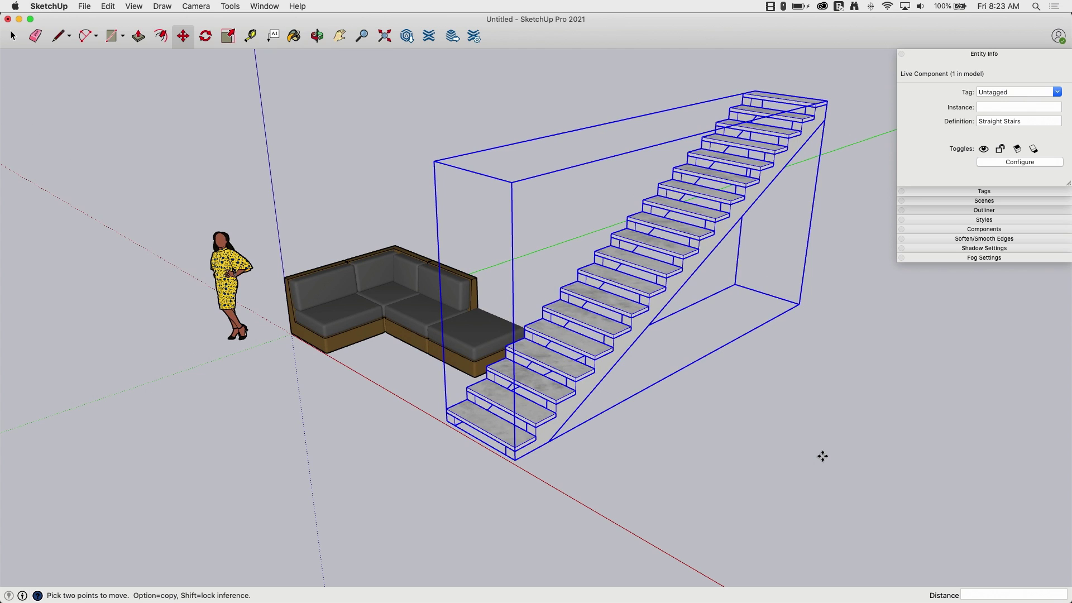